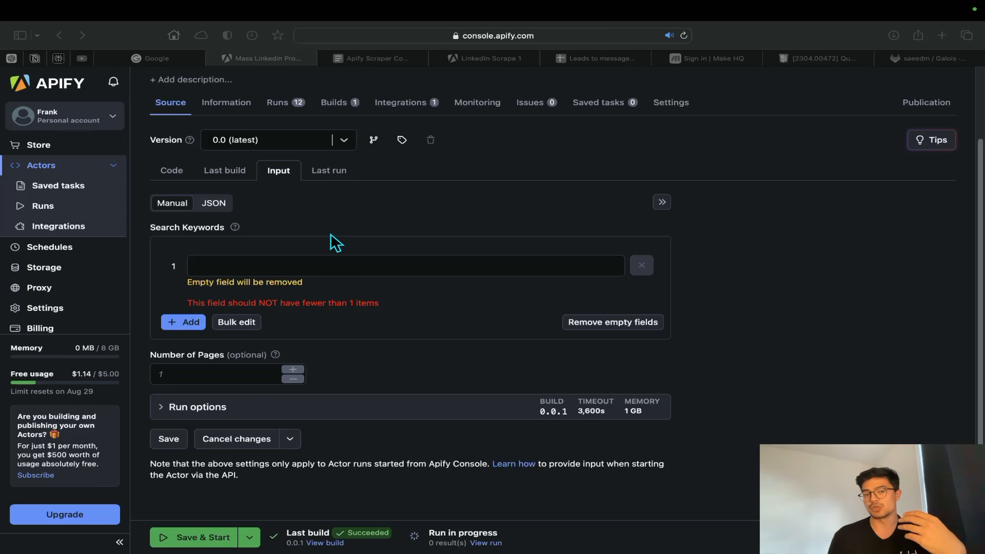
Enter the search keywords "meta" and "software engineer" in the actor input and activate the number of pages value for editing
{"action": "left_click", "coordinate": [349, 265]}
{"action": "type", "text": "meta"}
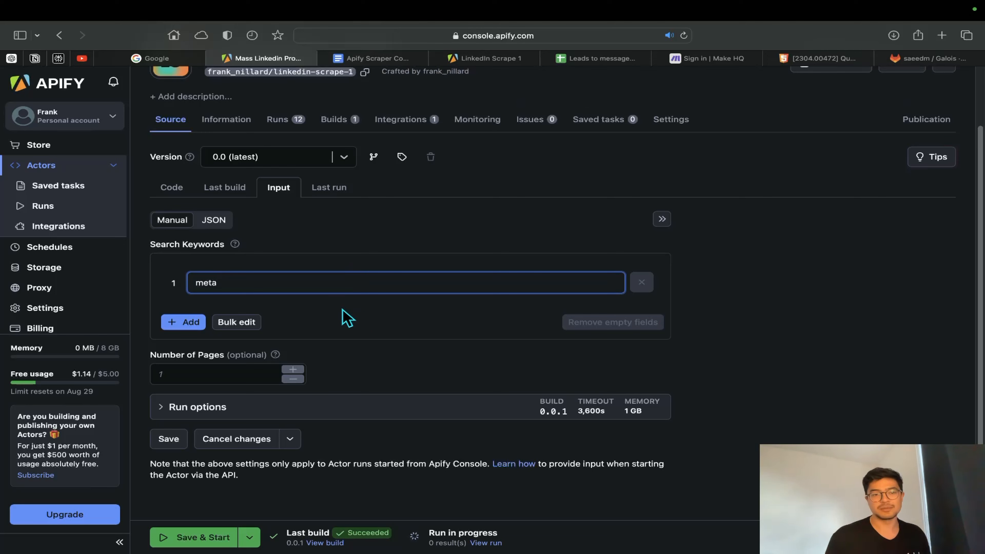
{"action": "left_click", "coordinate": [184, 323]}
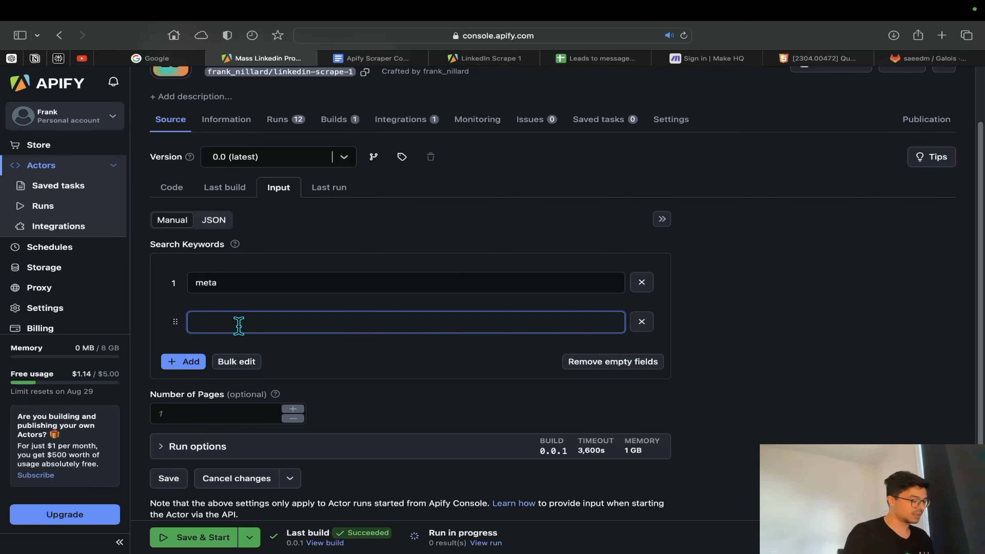
{"action": "type", "text": "softare engineer"}
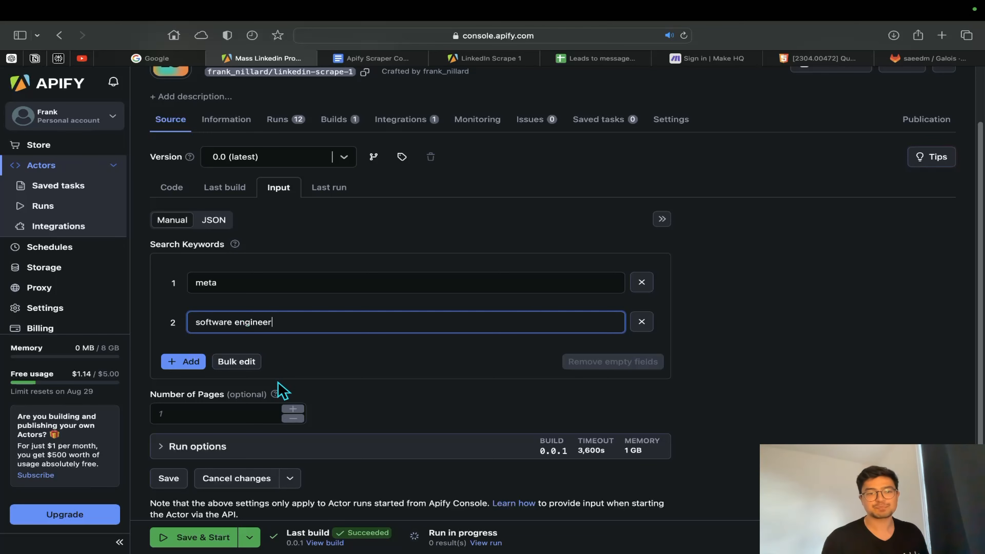
{"action": "left_click", "coordinate": [271, 394]}
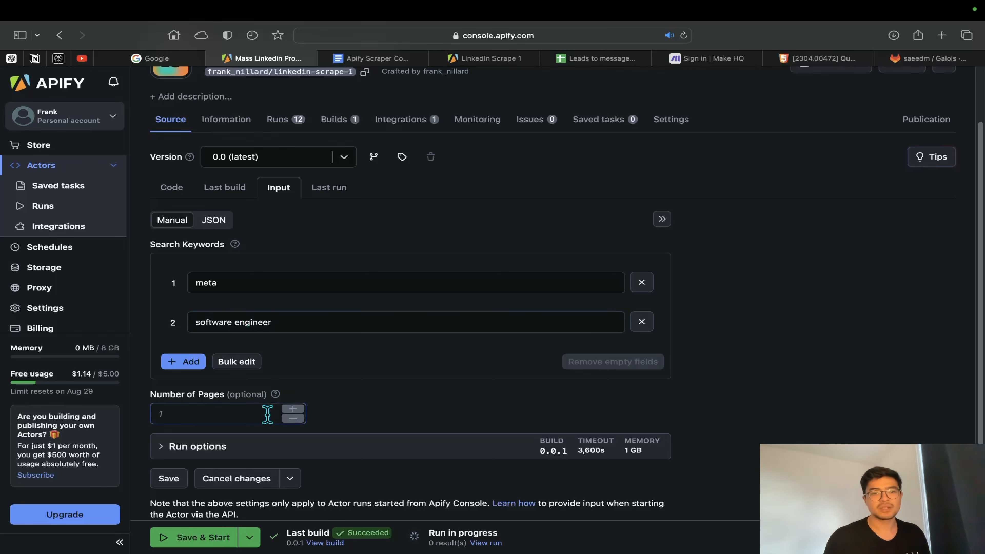
{"action": "scroll", "coordinate": [267, 415], "scroll_direction": "down", "scroll_amount": 2}
{"action": "left_click", "coordinate": [218, 375]}
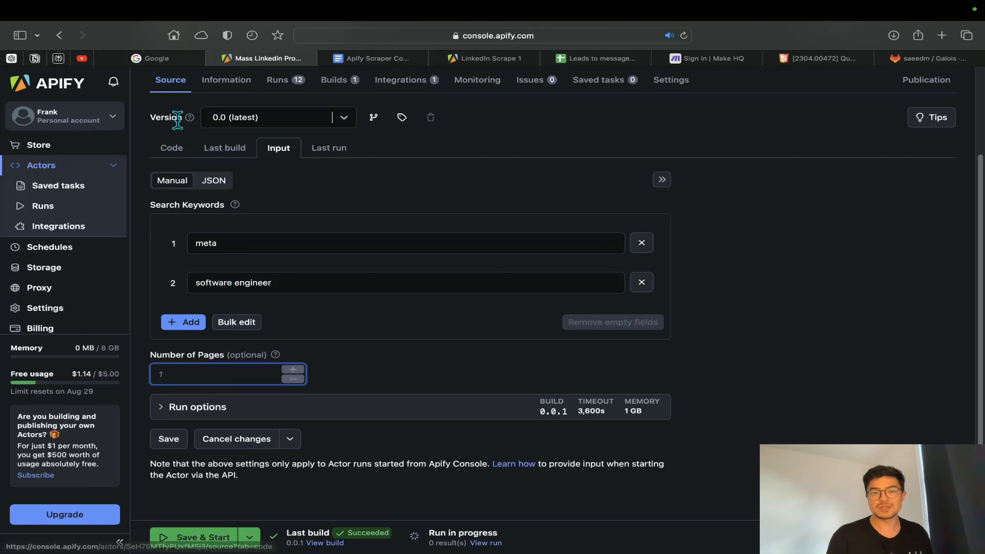
Switch to Google, search for "cars" and look through the first page of results
{"action": "left_click", "coordinate": [164, 60]}
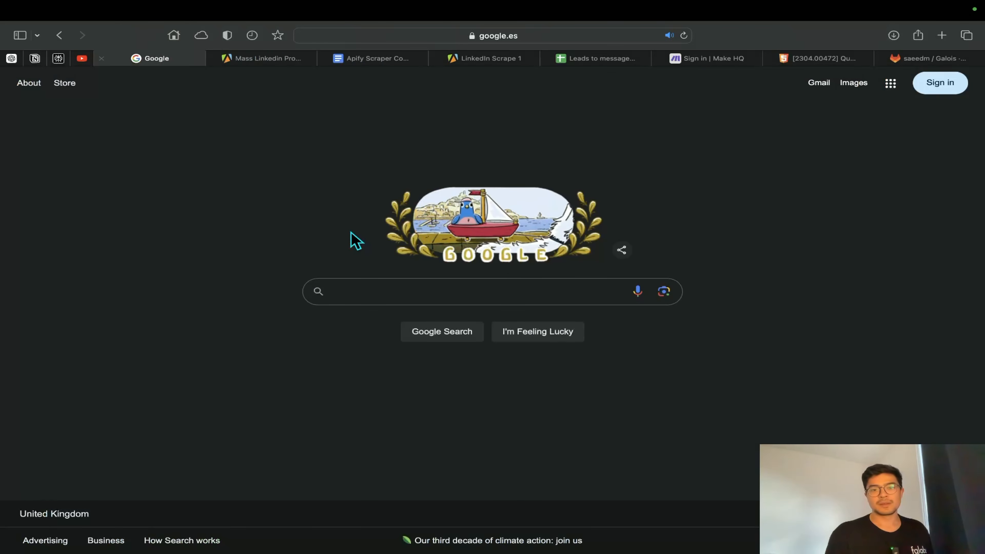
{"action": "left_click", "coordinate": [386, 289]}
{"action": "type", "text": "cars"}
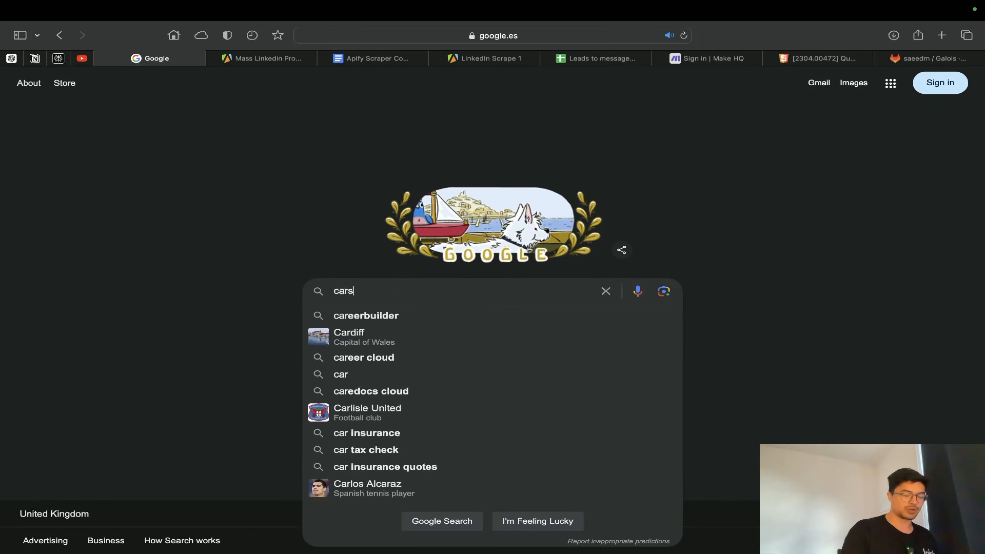
{"action": "key", "text": "Return"}
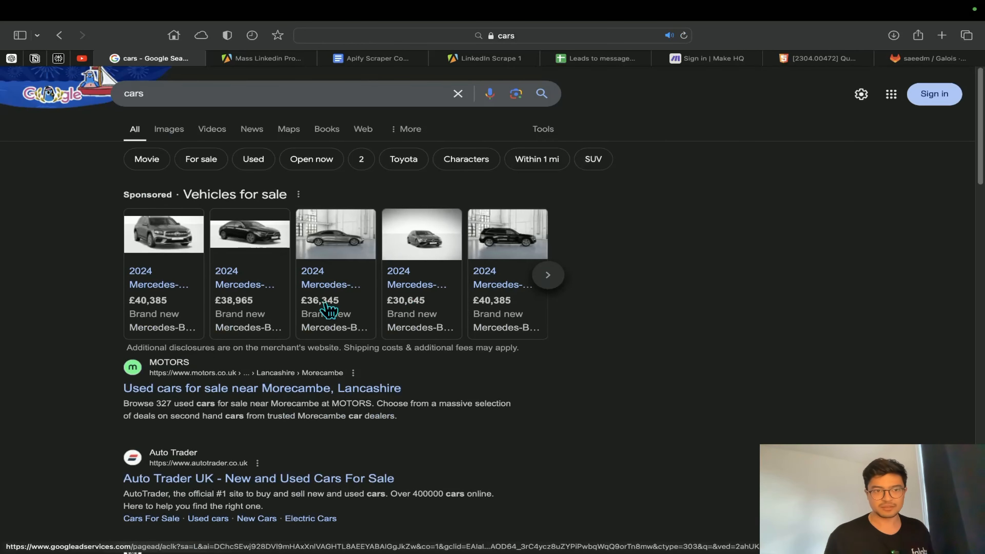
{"action": "scroll", "coordinate": [537, 414], "scroll_direction": "down", "scroll_amount": 10}
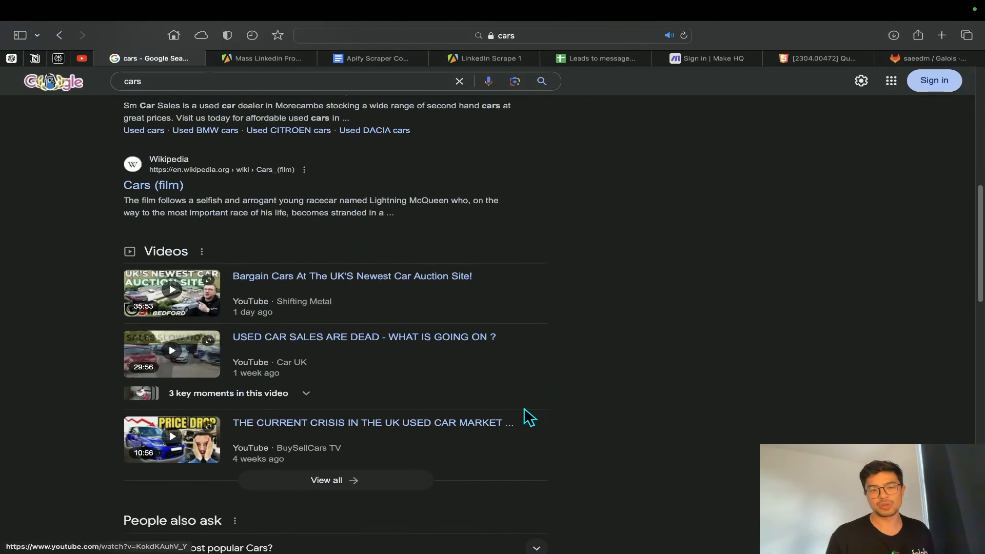
{"action": "scroll", "coordinate": [504, 392], "scroll_direction": "down", "scroll_amount": 4}
{"action": "scroll", "coordinate": [503, 396], "scroll_direction": "down", "scroll_amount": 5}
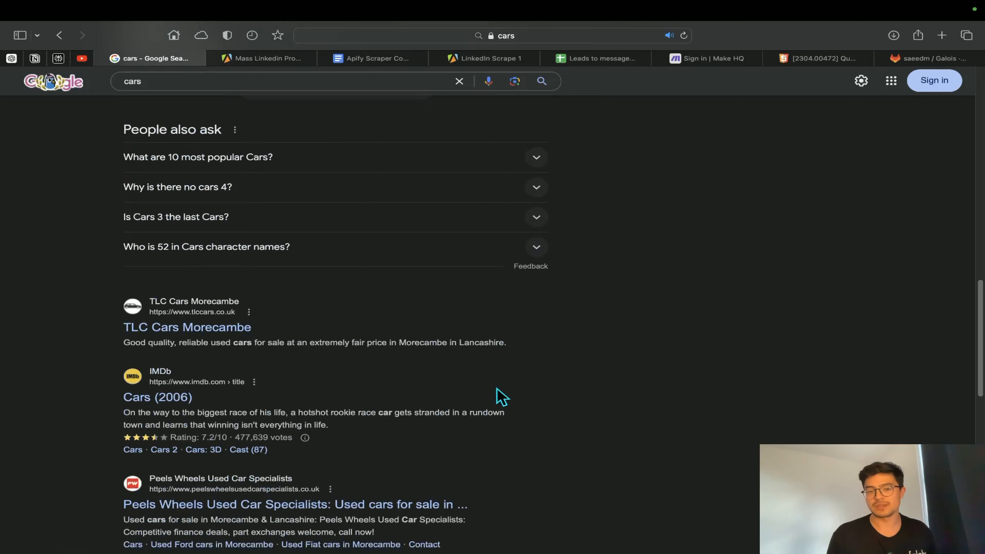
{"action": "scroll", "coordinate": [496, 395], "scroll_direction": "down", "scroll_amount": 6}
{"action": "scroll", "coordinate": [456, 393], "scroll_direction": "up", "scroll_amount": 1}
{"action": "scroll", "coordinate": [450, 394], "scroll_direction": "up", "scroll_amount": 20}
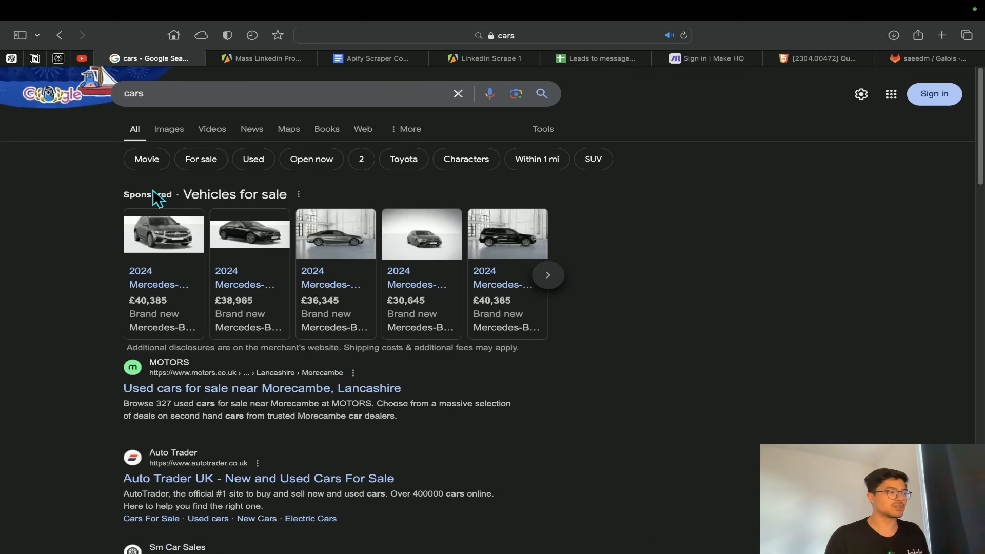
Clear the "cars" query from the Google search box
{"action": "left_click", "coordinate": [457, 95]}
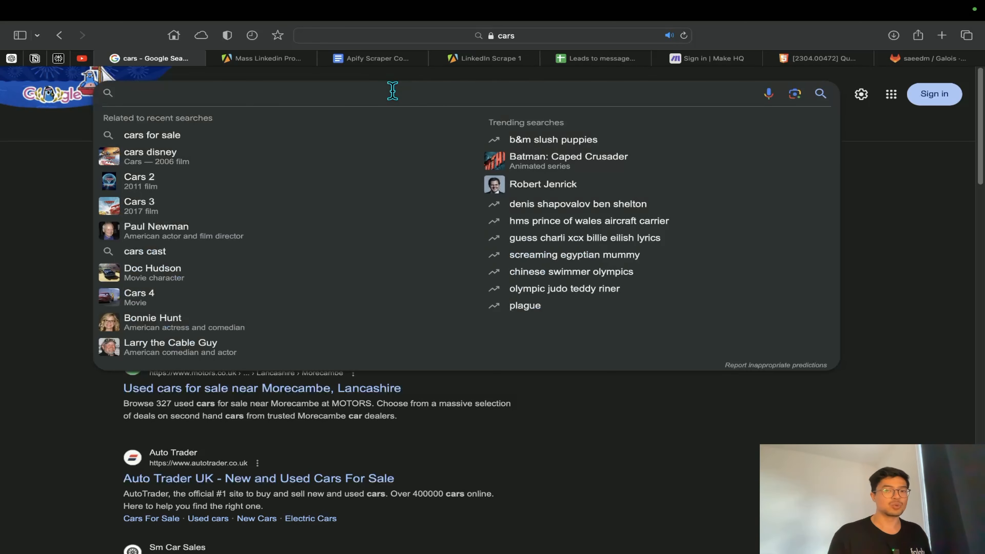
{"action": "key", "text": "super+v"}
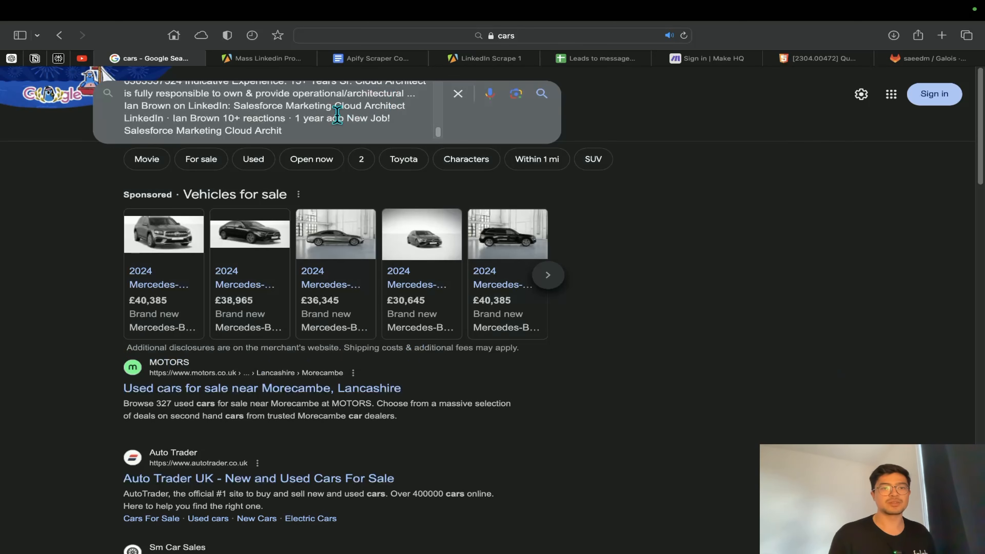
{"action": "key", "text": "super+a"}
{"action": "key", "text": "BackSpace"}
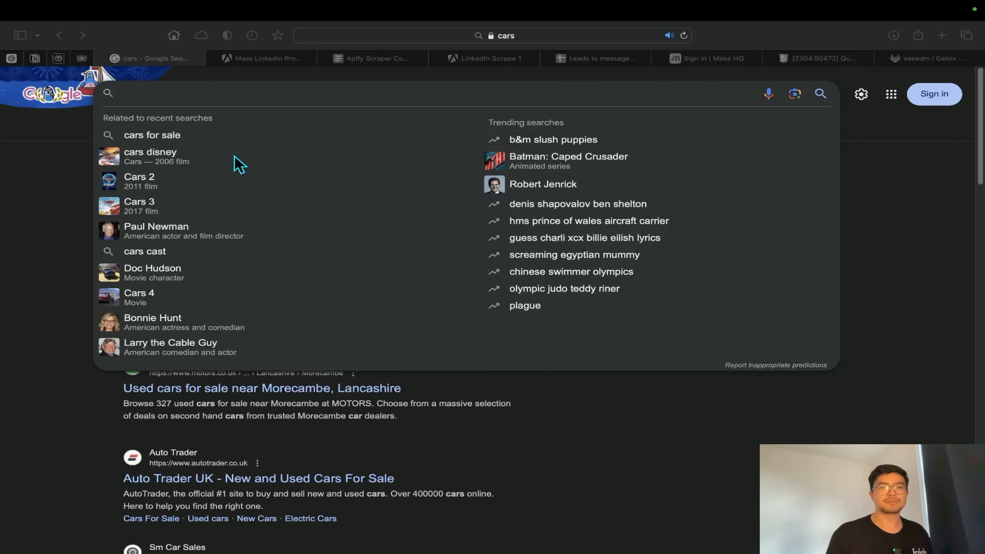
{"action": "type", "text": "site:linkedin.com \"cloud architect\" \"@gmail.com\" OR \"@yahoo.com\" OR \"@hotmail.com\" OR \"@outlook.com\" OR \"@aol.com\" OR \"@icloud.com\""}
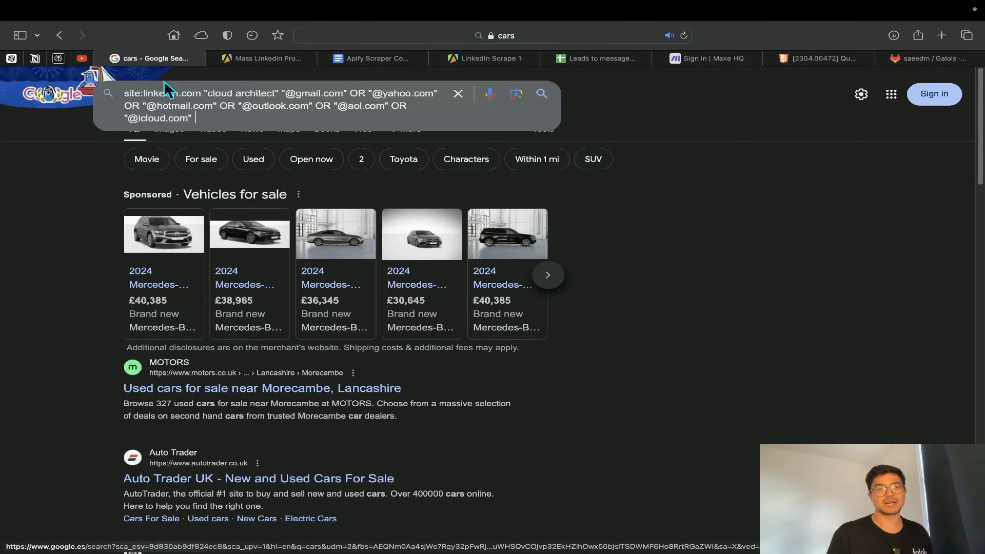
{"action": "scroll", "coordinate": [226, 105], "scroll_direction": "up", "scroll_amount": 5}
{"action": "scroll", "coordinate": [248, 130], "scroll_direction": "right", "scroll_amount": 2}
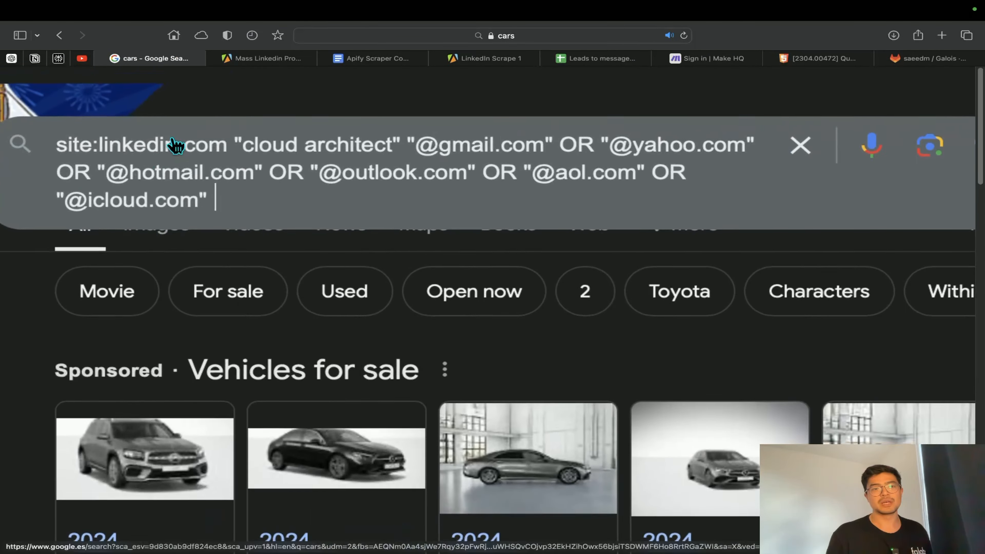
{"action": "scroll", "coordinate": [175, 146], "scroll_direction": "down", "scroll_amount": 1}
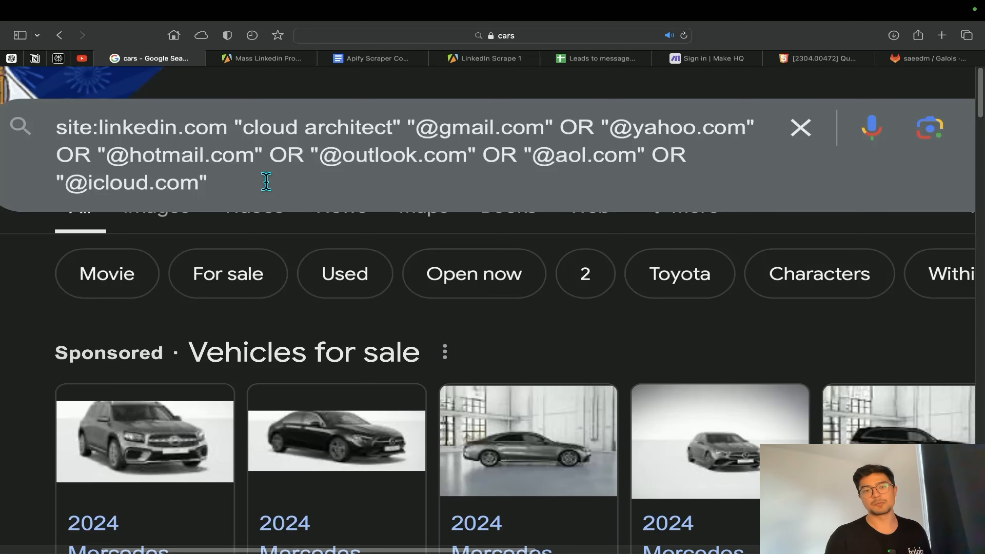
{"action": "left_click", "coordinate": [267, 59]}
{"action": "left_click", "coordinate": [186, 60]}
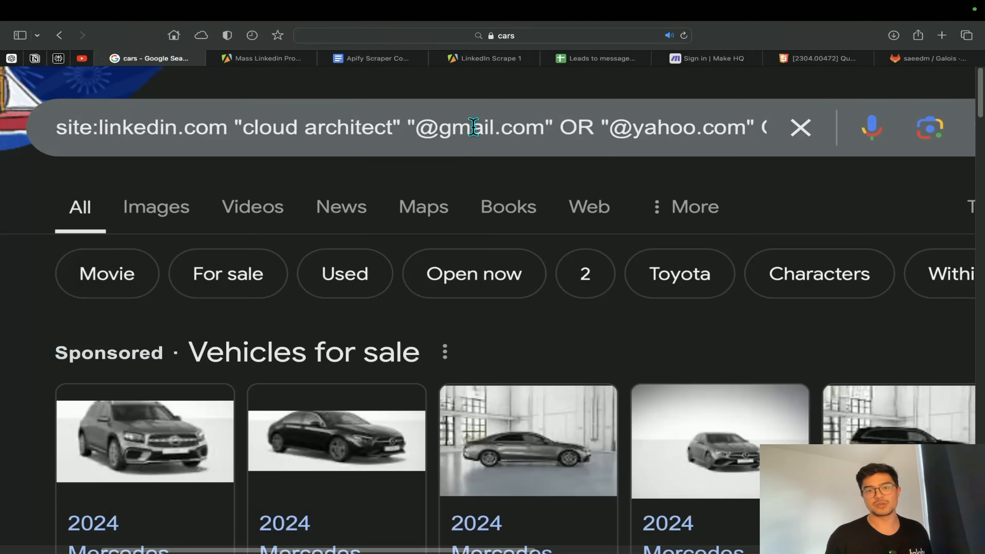
{"action": "key", "text": "super+minus"}
{"action": "key", "text": "super+minus"}
{"action": "key", "text": "super+minus"}
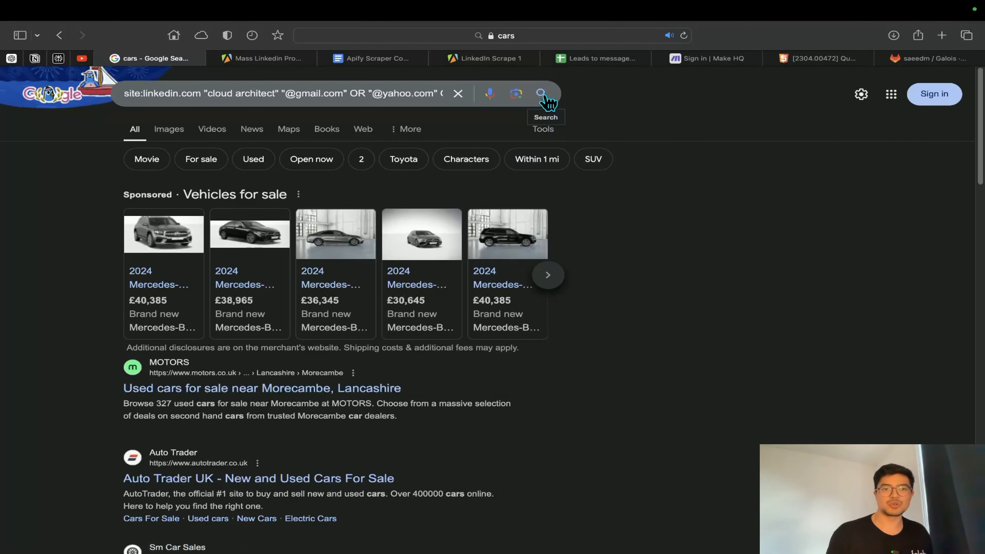
{"action": "left_click", "coordinate": [542, 93]}
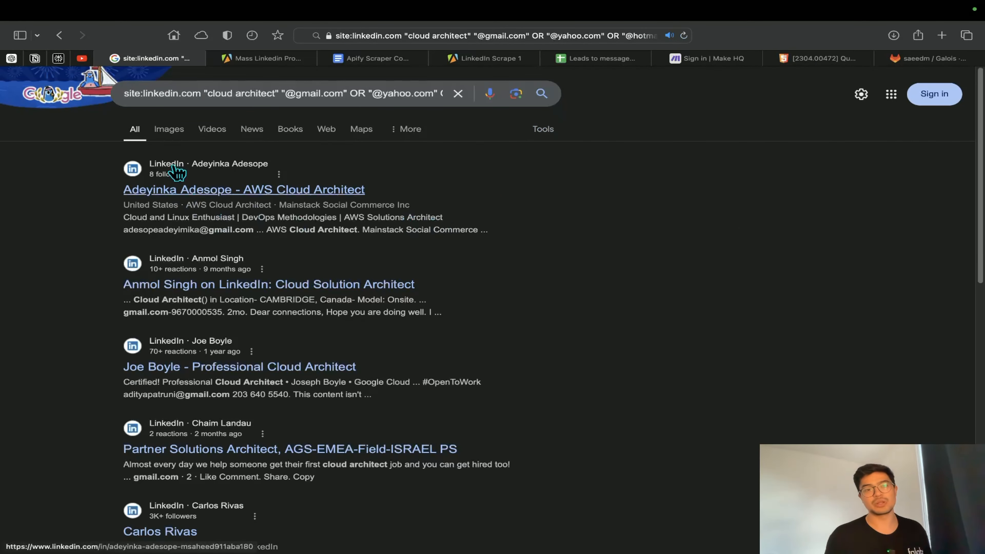
Look through the first page of LinkedIn results for profiles and posts that contain contact e-mails
{"action": "scroll", "coordinate": [212, 312], "scroll_direction": "down", "scroll_amount": 7}
{"action": "scroll", "coordinate": [213, 314], "scroll_direction": "down", "scroll_amount": 6}
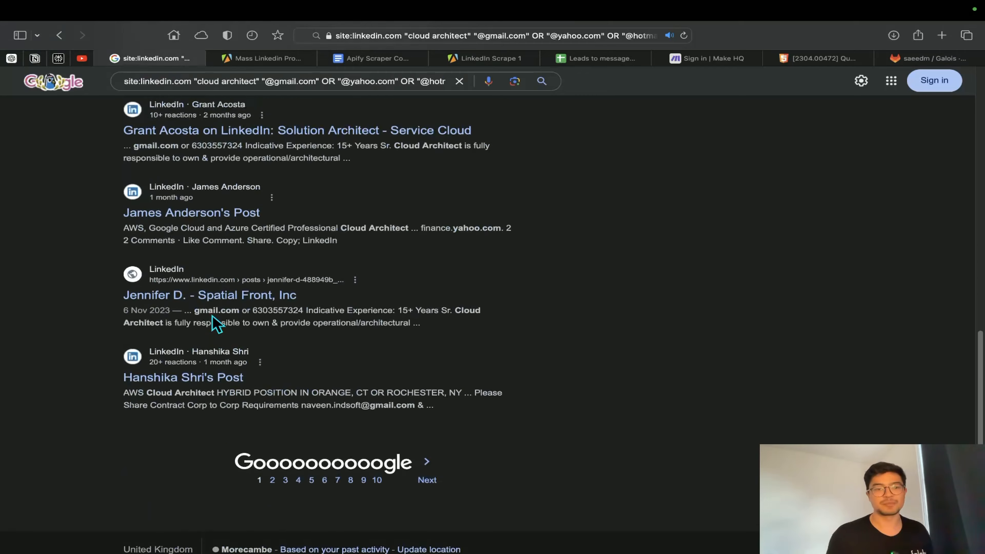
{"action": "scroll", "coordinate": [213, 325], "scroll_direction": "up", "scroll_amount": 13}
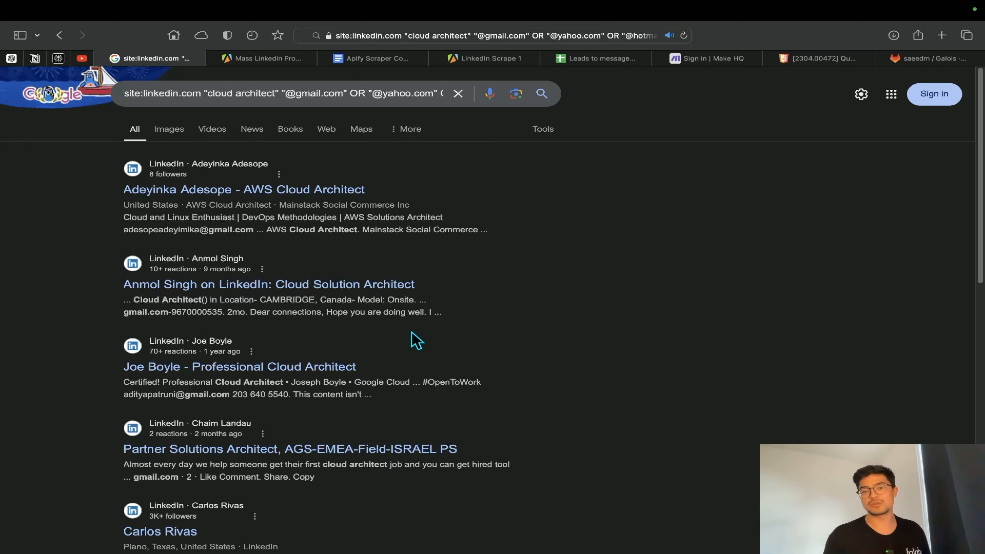
{"action": "scroll", "coordinate": [430, 349], "scroll_direction": "down", "scroll_amount": 15}
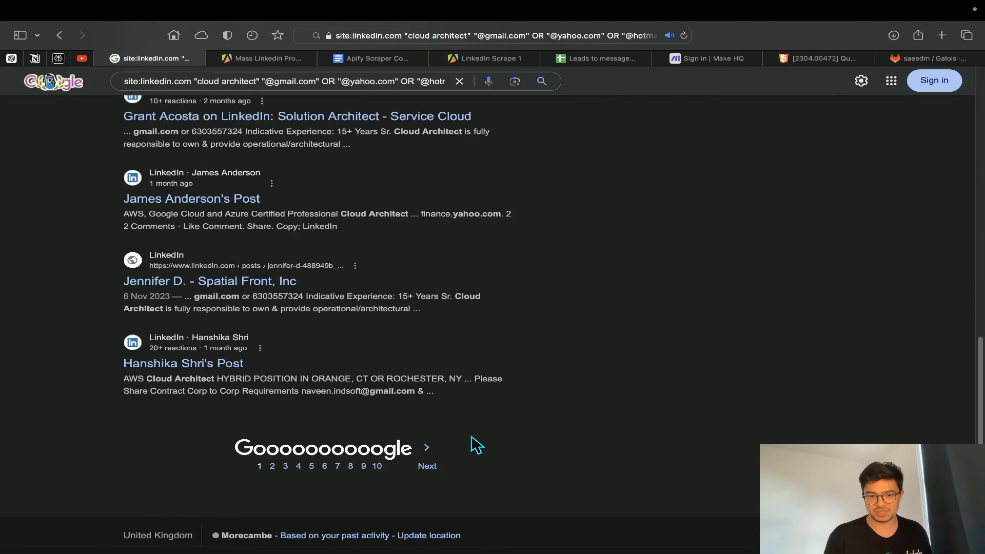
{"action": "scroll", "coordinate": [504, 388], "scroll_direction": "up", "scroll_amount": 8}
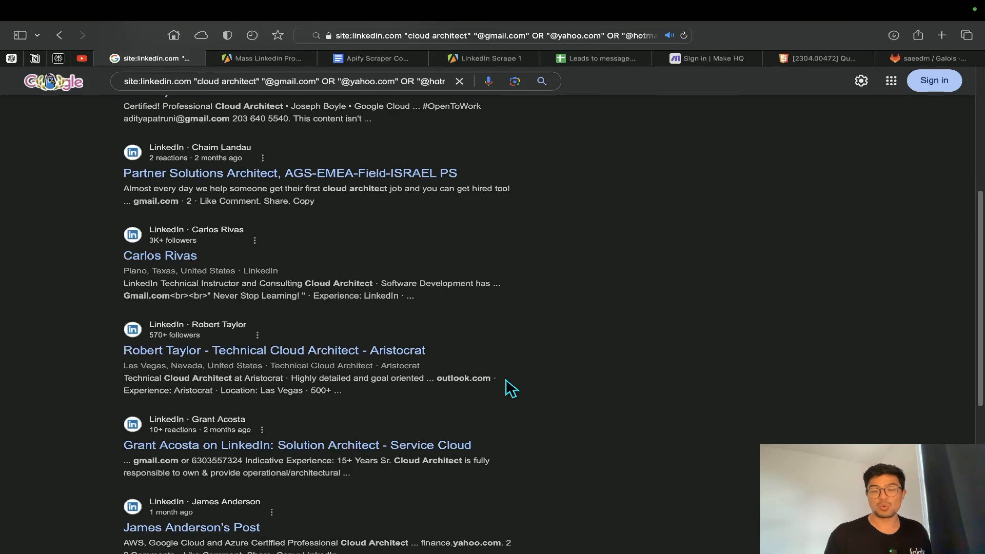
{"action": "scroll", "coordinate": [511, 388], "scroll_direction": "up", "scroll_amount": 7}
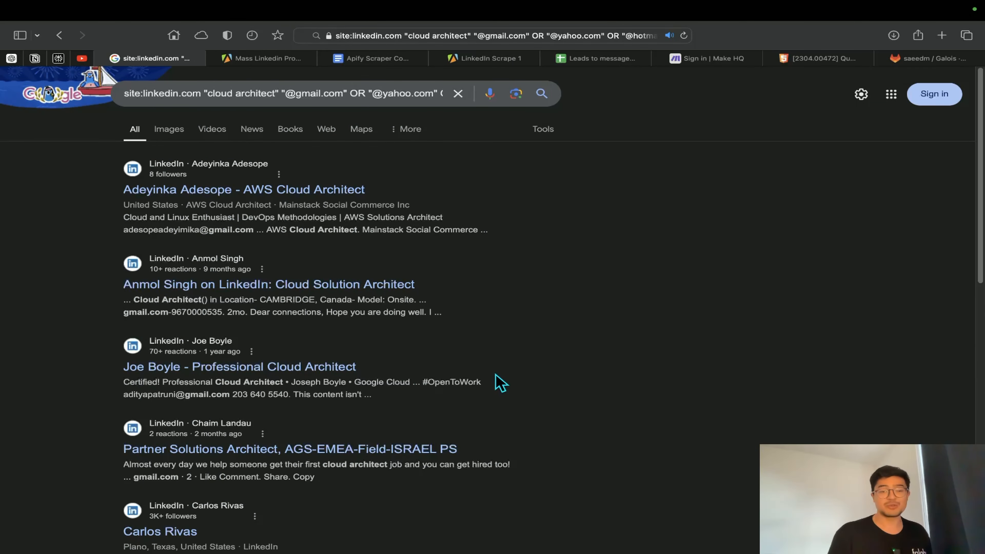
Select all content of the results page and briefly check the open ChatGPT conversation before returning to the Google results
{"action": "key", "text": "super+a"}
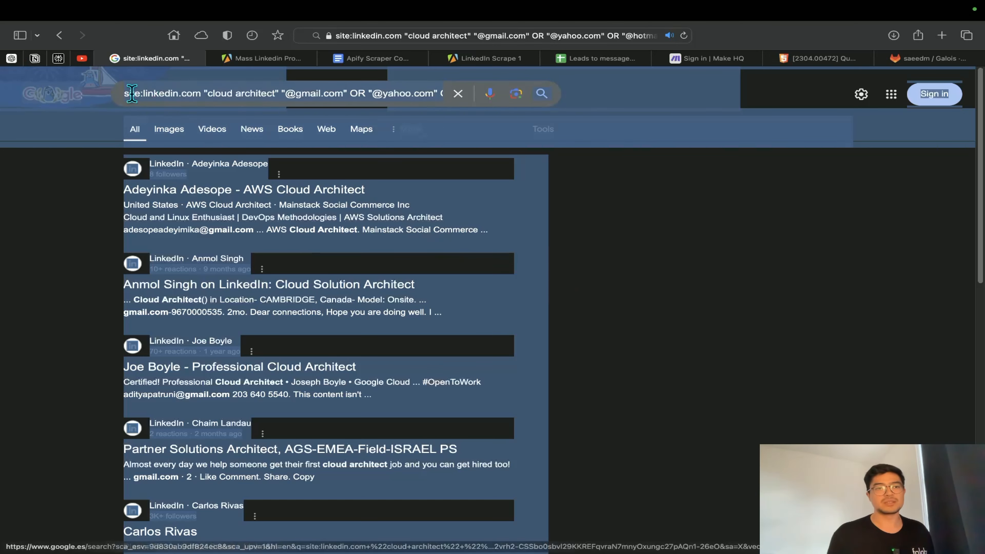
{"action": "left_click", "coordinate": [14, 59]}
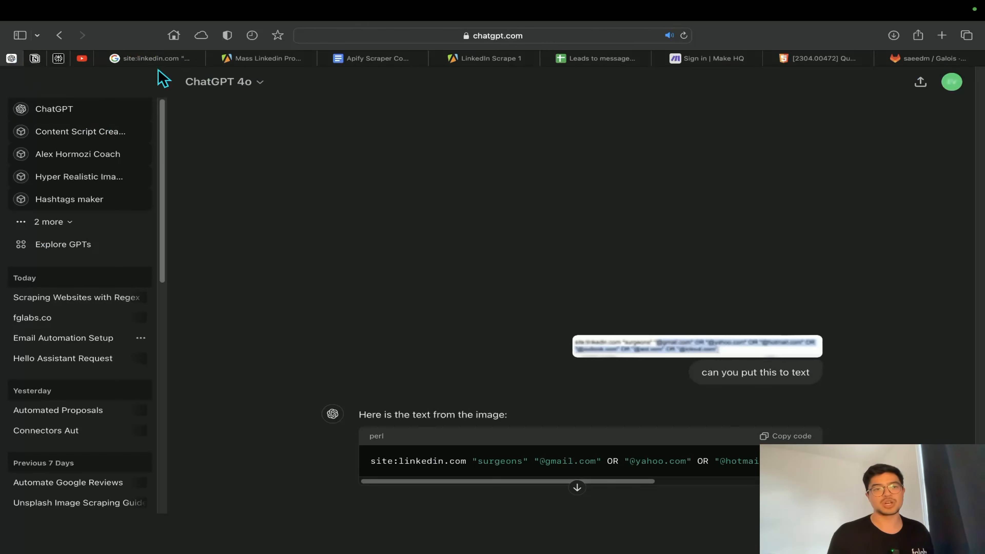
{"action": "left_click", "coordinate": [152, 59]}
{"action": "left_click", "coordinate": [622, 281]}
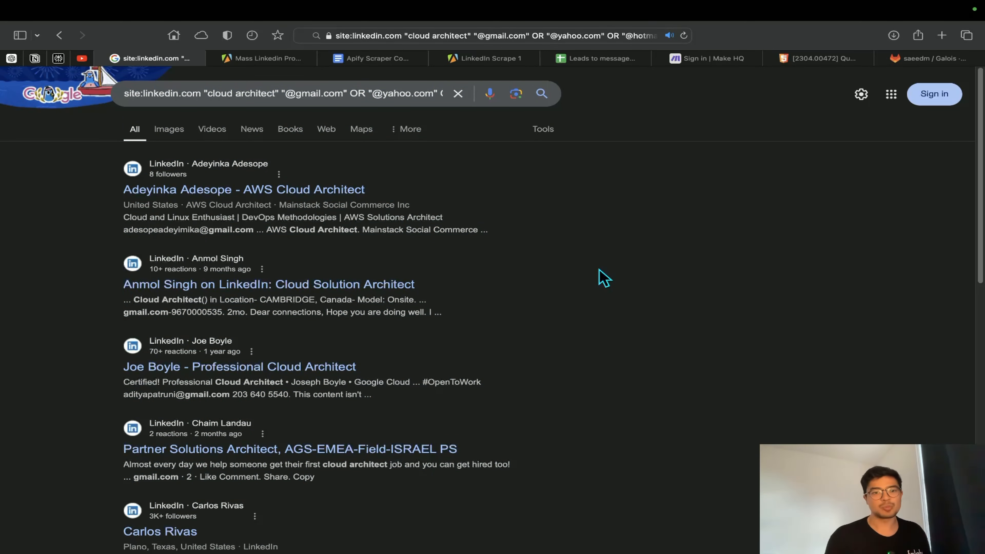
Open page 2 of the Google results, select all of its content, and go on to a further results page
{"action": "scroll", "coordinate": [601, 281], "scroll_direction": "down", "scroll_amount": 15}
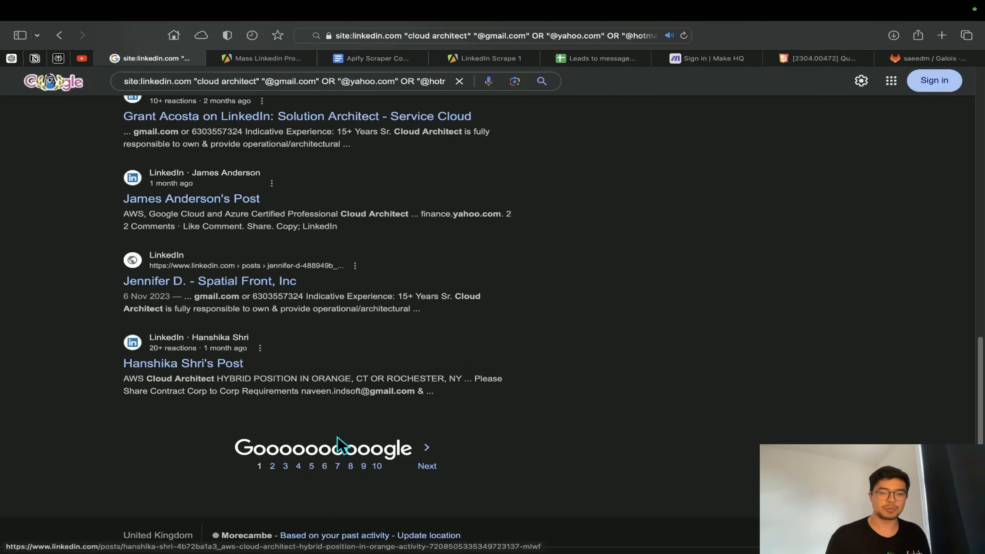
{"action": "left_click", "coordinate": [272, 466]}
{"action": "scroll", "coordinate": [367, 418], "scroll_direction": "down", "scroll_amount": 10}
{"action": "key", "text": "super+a"}
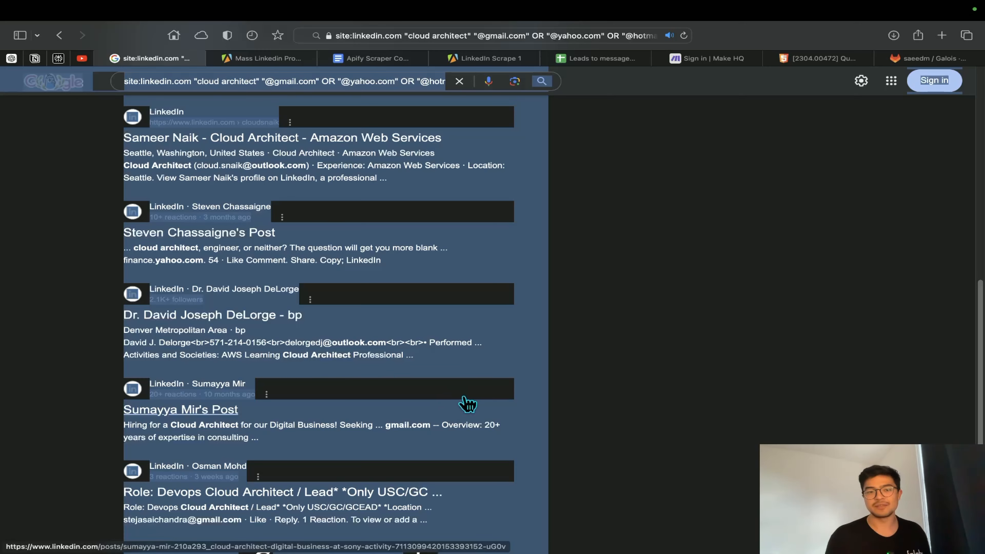
{"action": "scroll", "coordinate": [466, 402], "scroll_direction": "down", "scroll_amount": 3}
{"action": "left_click", "coordinate": [330, 467]}
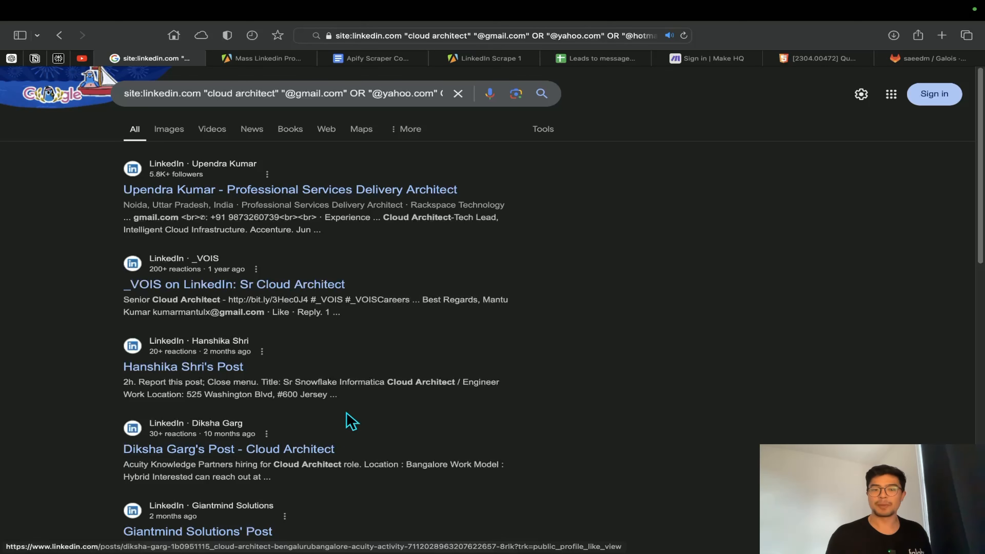
Switch back to the Apify actor input, set the number of pages to 10, and save and start the run
{"action": "left_click", "coordinate": [261, 58]}
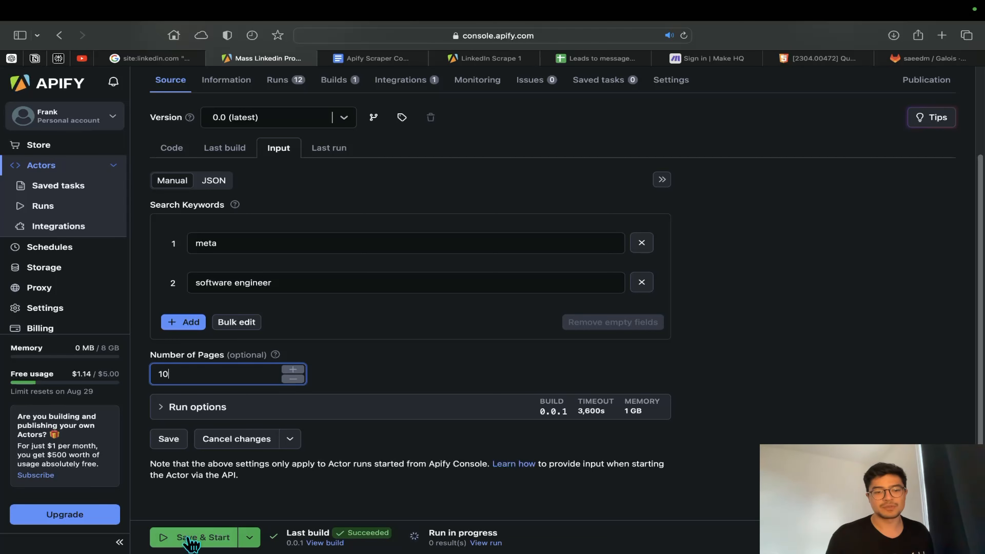
{"action": "left_click", "coordinate": [192, 543]}
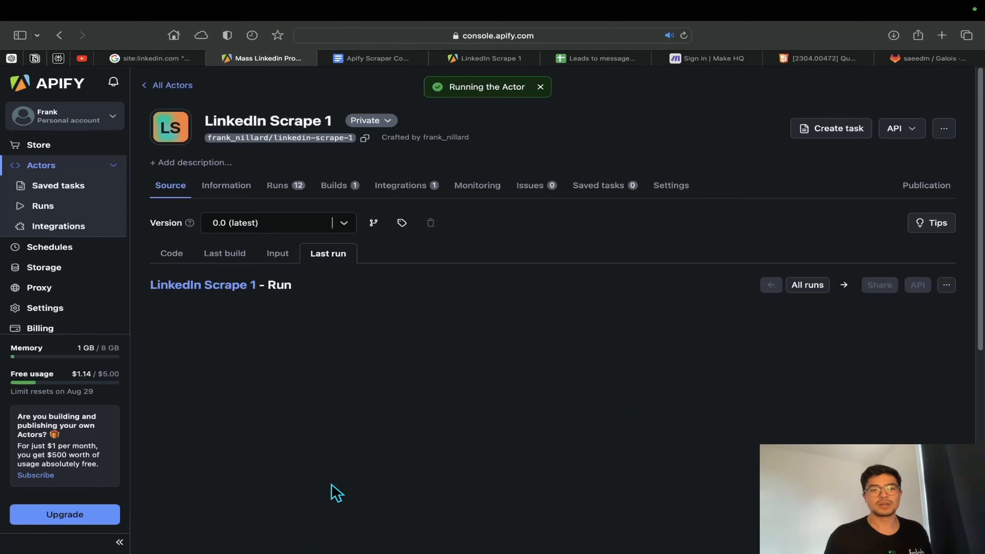
Examine the run log for the Google search URLs the actor requests for each results page
{"action": "scroll", "coordinate": [461, 467], "scroll_direction": "down", "scroll_amount": 8}
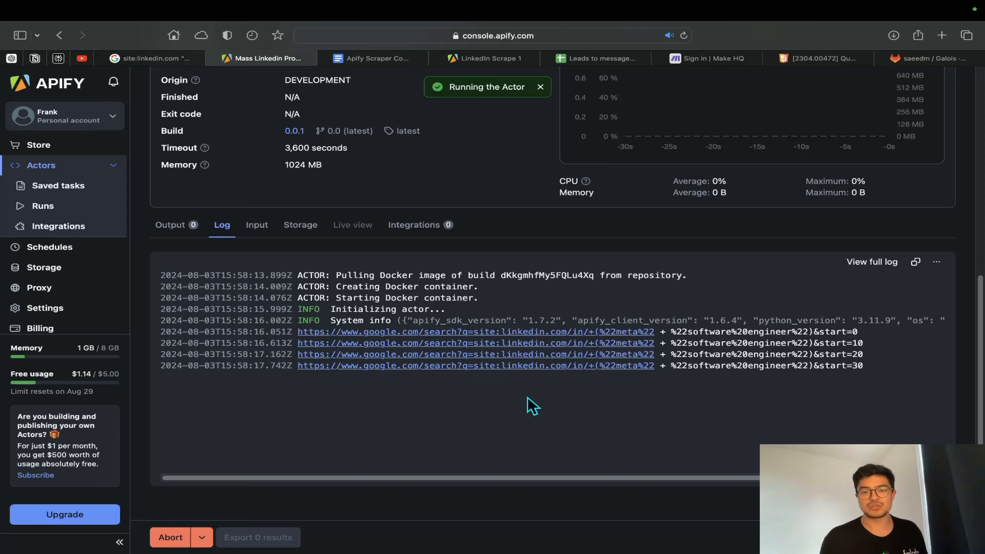
{"action": "scroll", "coordinate": [526, 399], "scroll_direction": "up", "scroll_amount": 5}
{"action": "scroll", "coordinate": [526, 398], "scroll_direction": "down", "scroll_amount": 2}
{"action": "scroll", "coordinate": [527, 398], "scroll_direction": "right", "scroll_amount": 2}
{"action": "scroll", "coordinate": [340, 329], "scroll_direction": "up", "scroll_amount": 1}
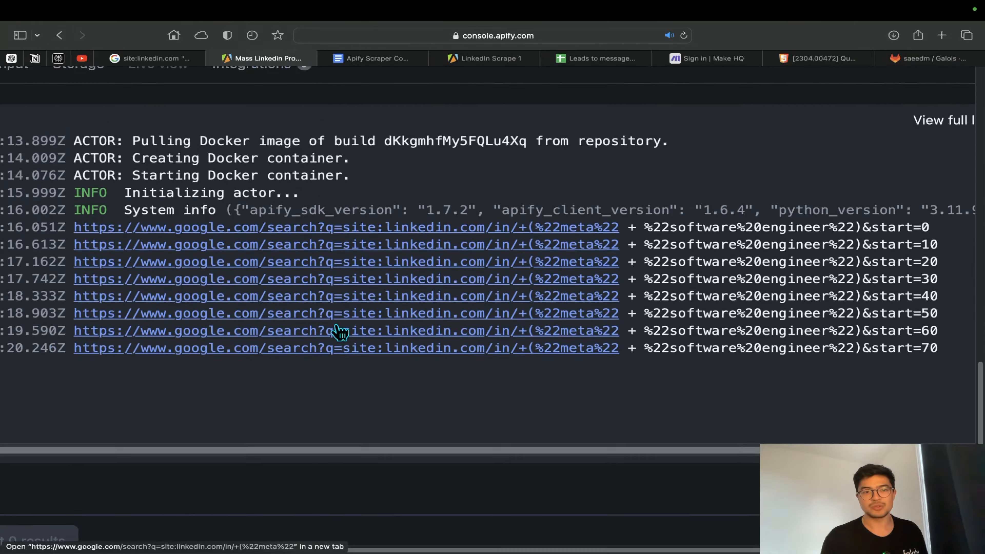
Check the finished run's output and read its log through to the closing lines on pushed profiles
{"action": "scroll", "coordinate": [311, 290], "scroll_direction": "down", "scroll_amount": 1}
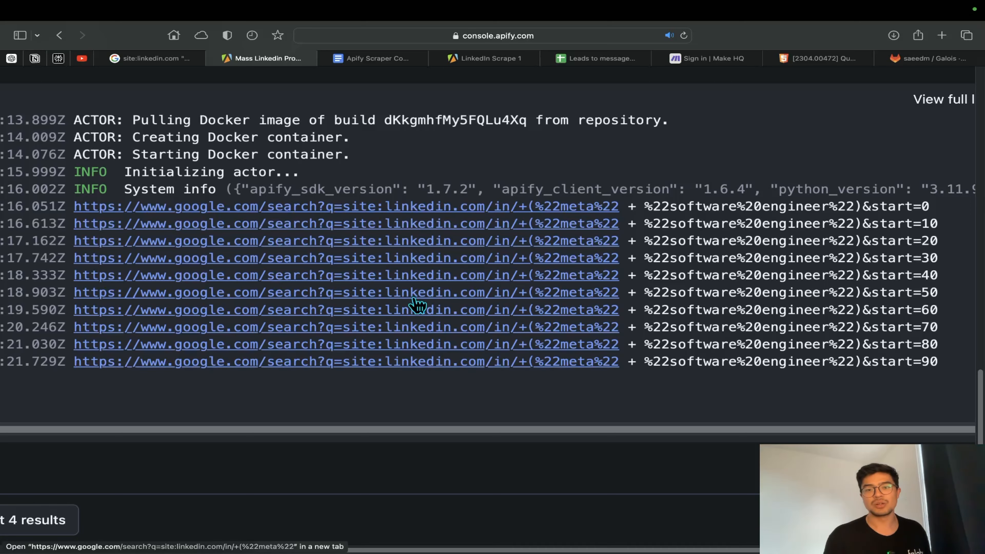
{"action": "scroll", "coordinate": [695, 305], "scroll_direction": "down", "scroll_amount": 5}
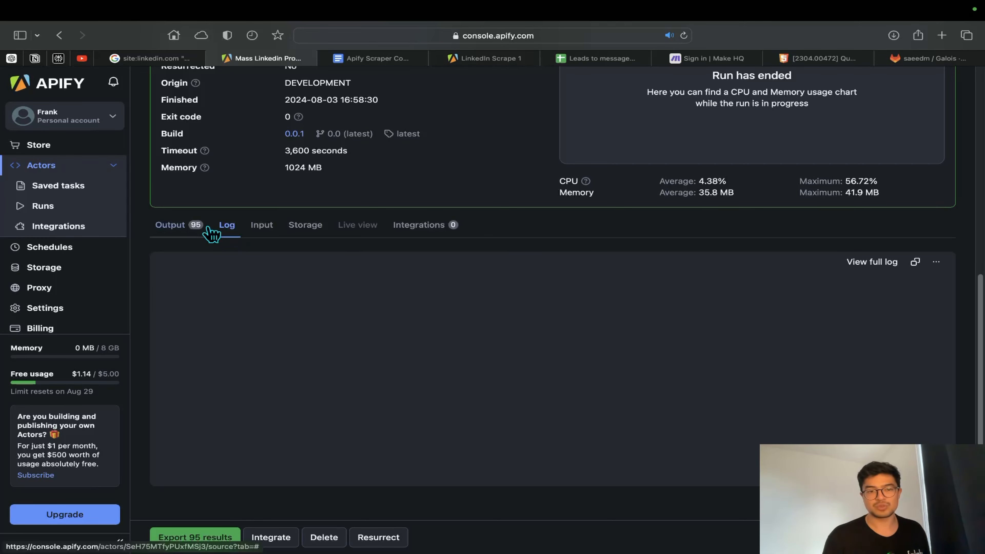
{"action": "left_click", "coordinate": [196, 232]}
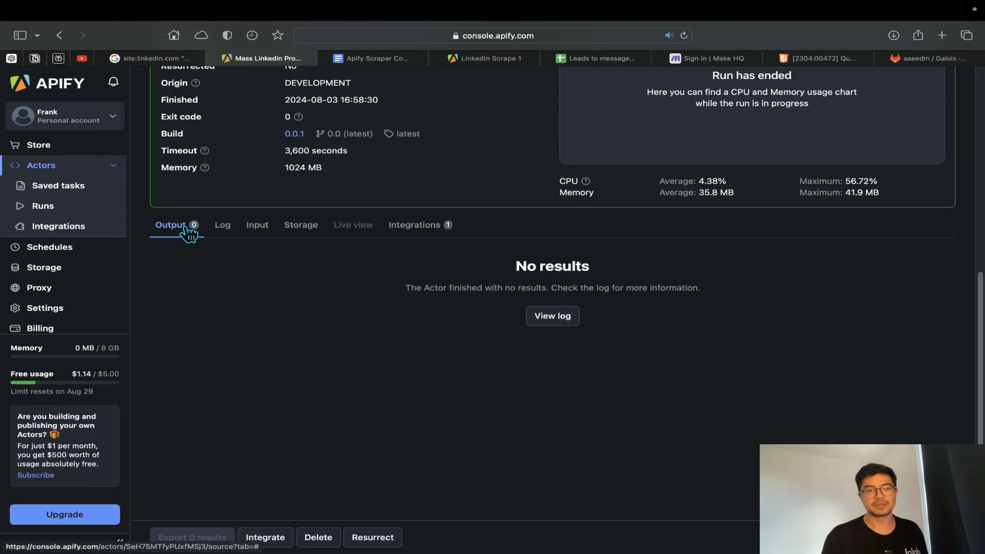
{"action": "left_click", "coordinate": [226, 228]}
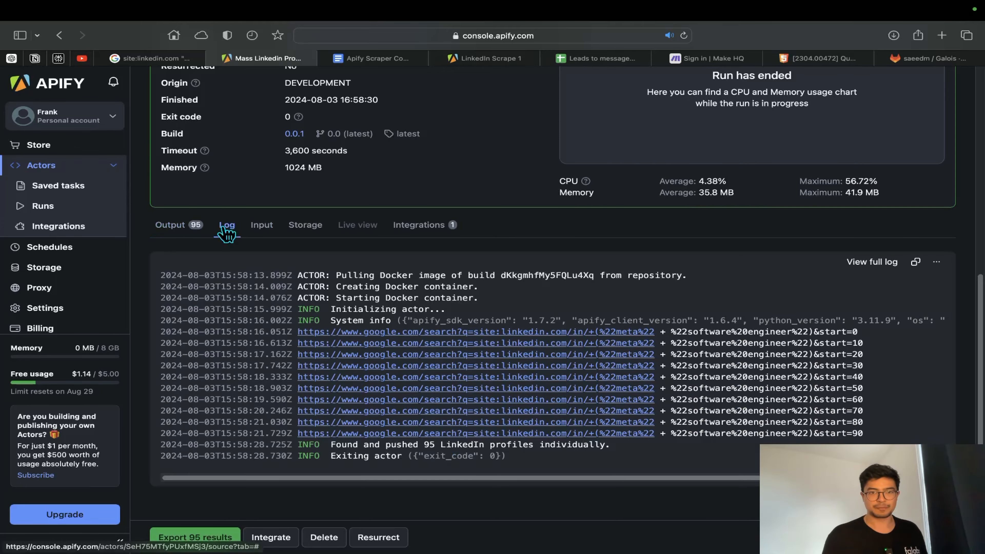
{"action": "scroll", "coordinate": [426, 448], "scroll_direction": "up", "scroll_amount": 5}
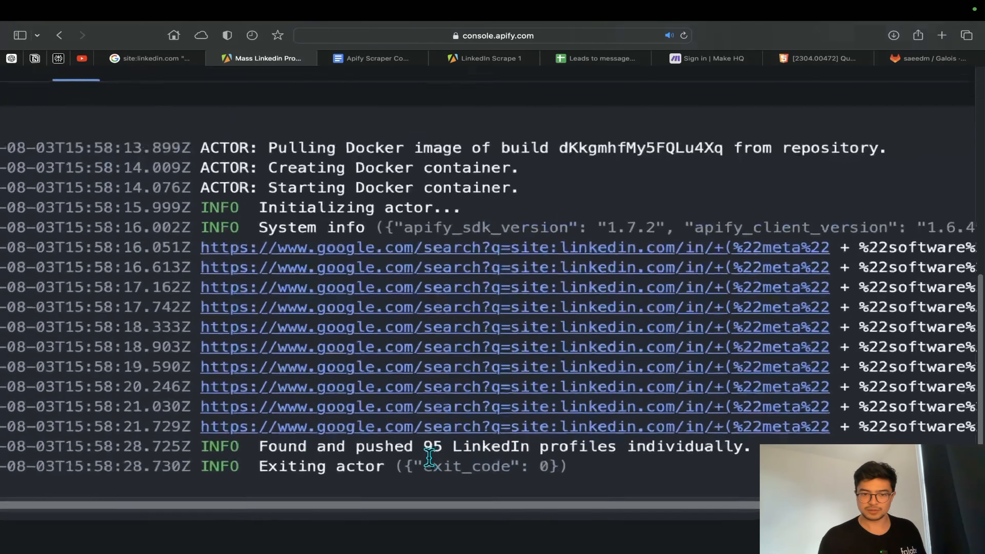
{"action": "scroll", "coordinate": [428, 458], "scroll_direction": "up", "scroll_amount": 1}
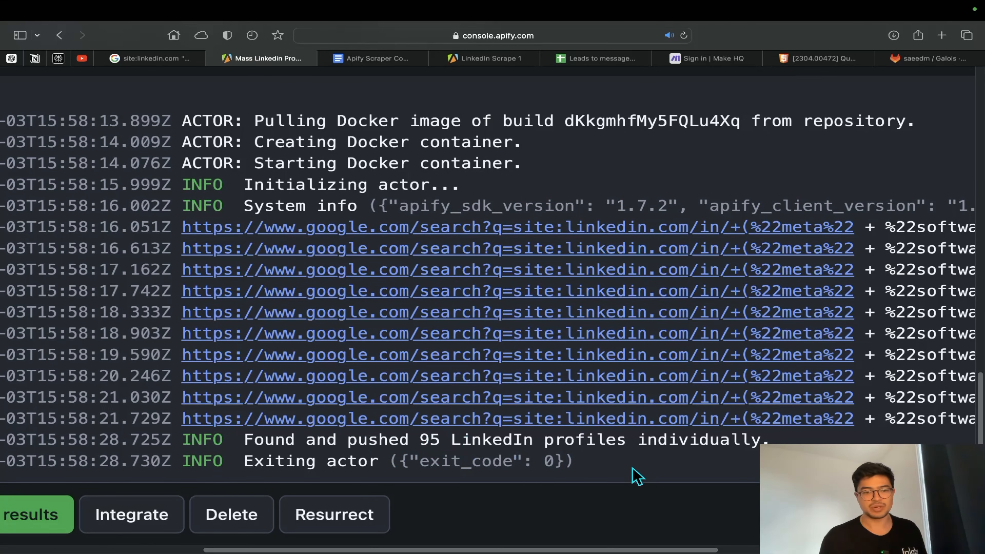
{"action": "scroll", "coordinate": [635, 474], "scroll_direction": "down", "scroll_amount": 5}
{"action": "scroll", "coordinate": [636, 476], "scroll_direction": "right", "scroll_amount": 3}
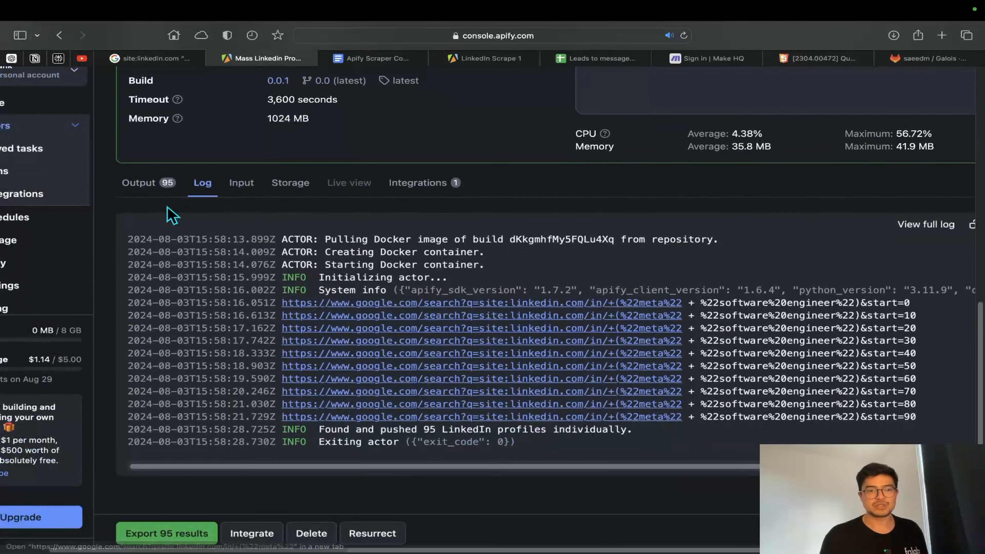
Open the first LinkedIn profile in the run's output and check its headline and experience against the search keywords
{"action": "left_click", "coordinate": [153, 184]}
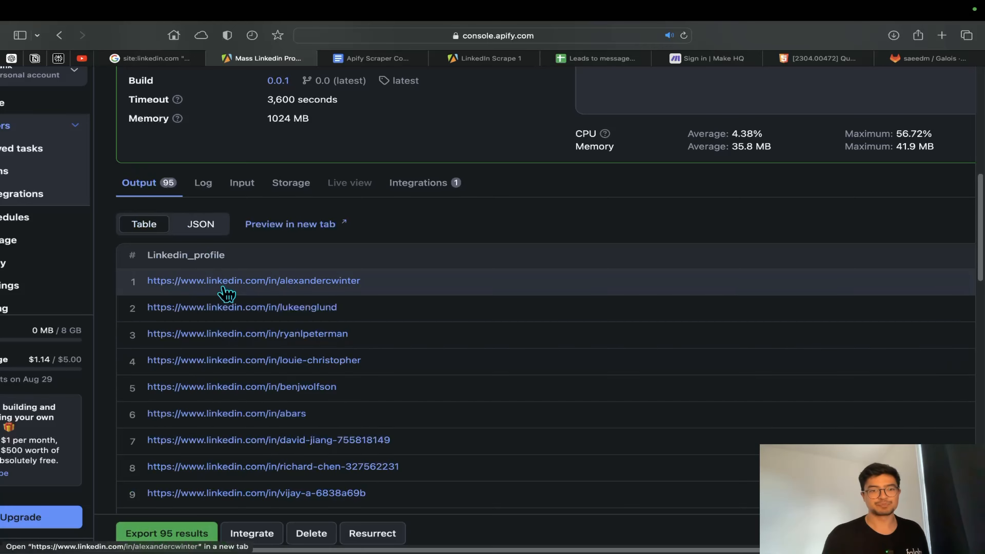
{"action": "left_click", "coordinate": [291, 287]}
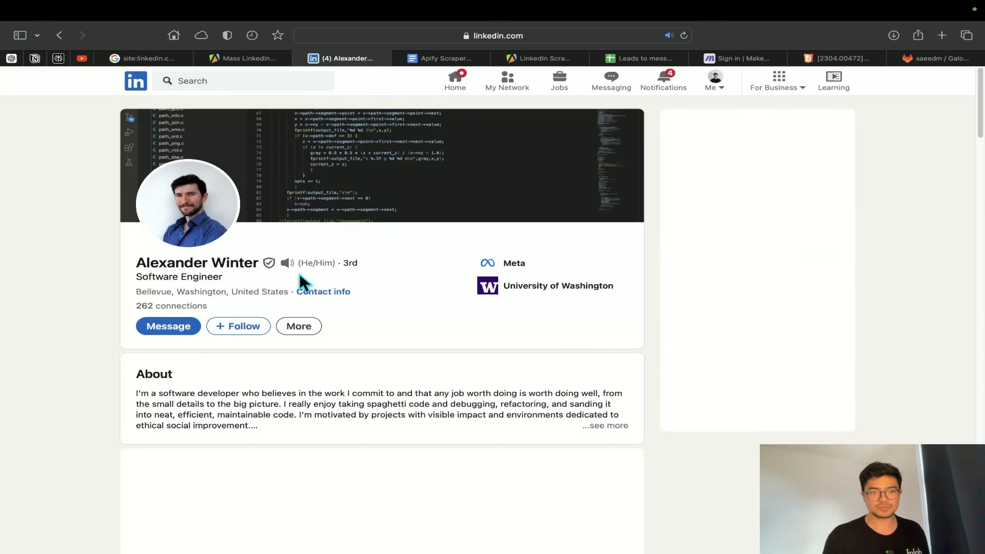
{"action": "scroll", "coordinate": [182, 280], "scroll_direction": "up", "scroll_amount": 5}
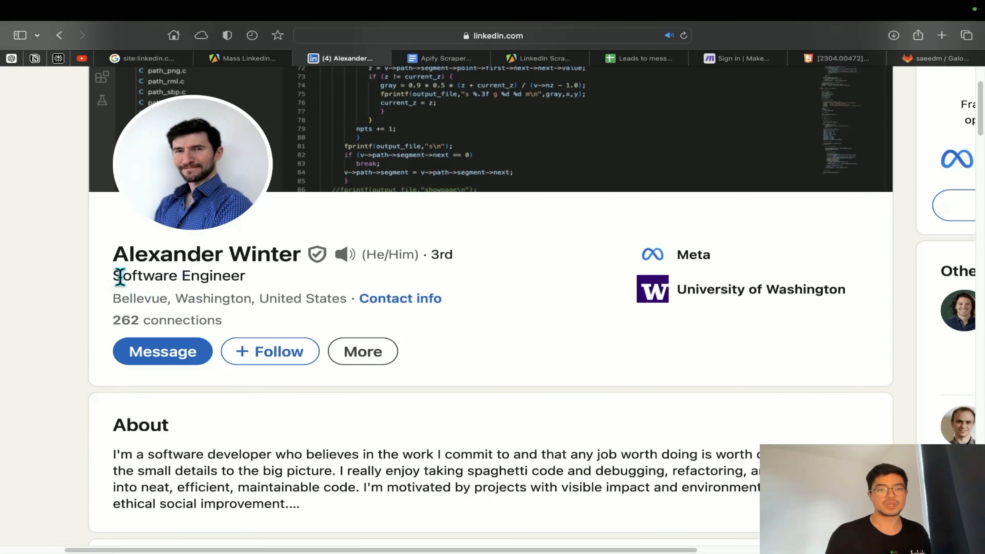
{"action": "left_click_drag", "start_coordinate": [112, 275], "coordinate": [263, 279]}
{"action": "scroll", "coordinate": [308, 330], "scroll_direction": "down", "scroll_amount": 5}
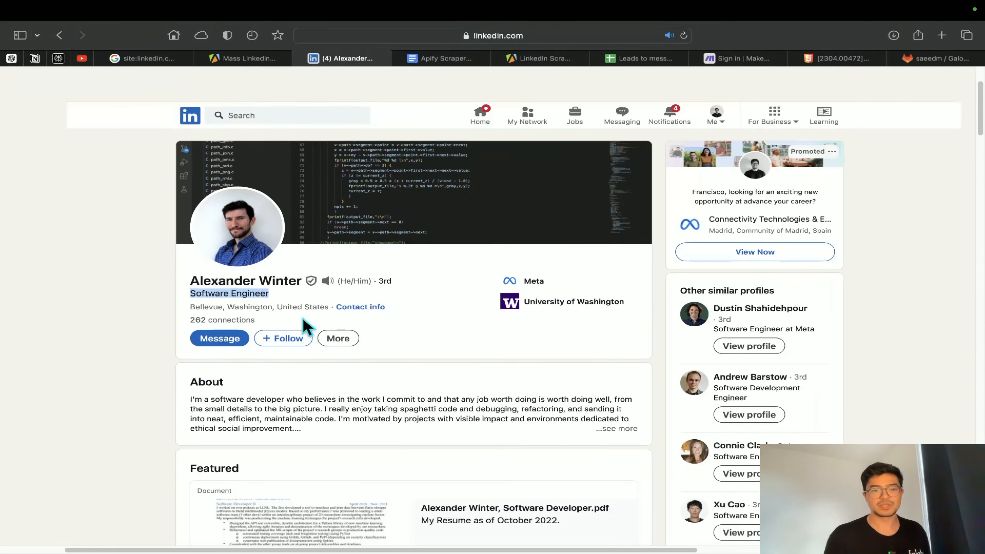
{"action": "scroll", "coordinate": [338, 379], "scroll_direction": "down", "scroll_amount": 9}
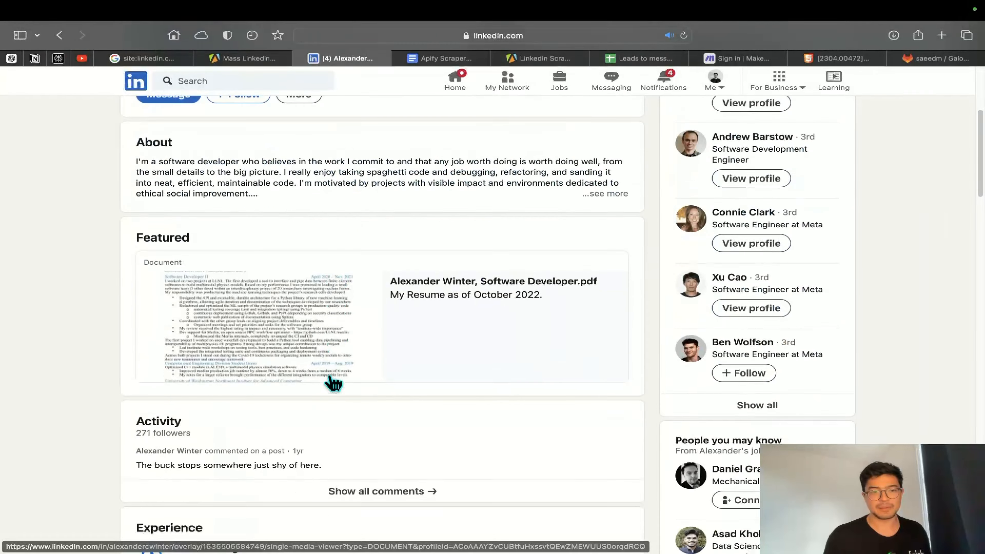
{"action": "scroll", "coordinate": [326, 384], "scroll_direction": "down", "scroll_amount": 8}
{"action": "scroll", "coordinate": [307, 378], "scroll_direction": "up", "scroll_amount": 5}
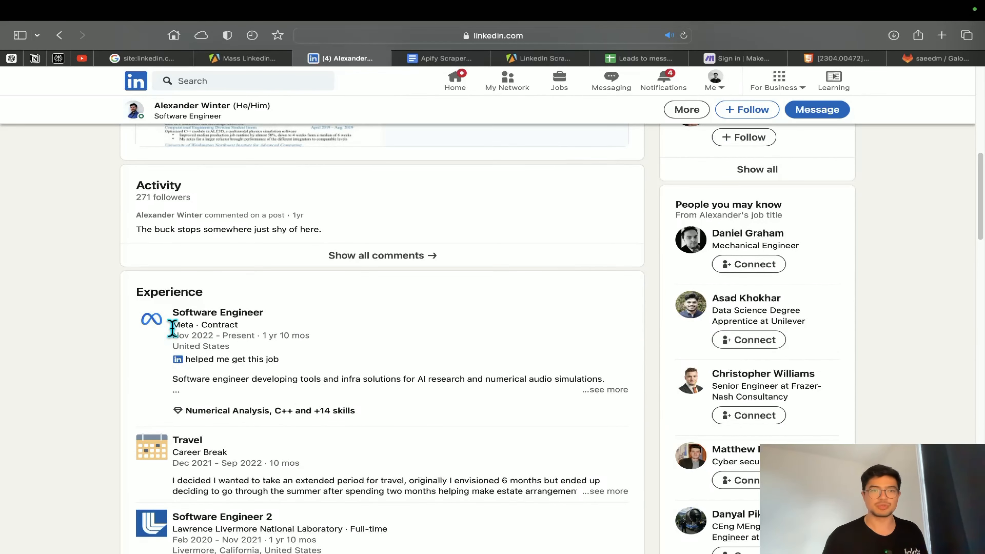
Return to the output table and open the second LinkedIn profile to check its headline and work experience
{"action": "left_click", "coordinate": [257, 59]}
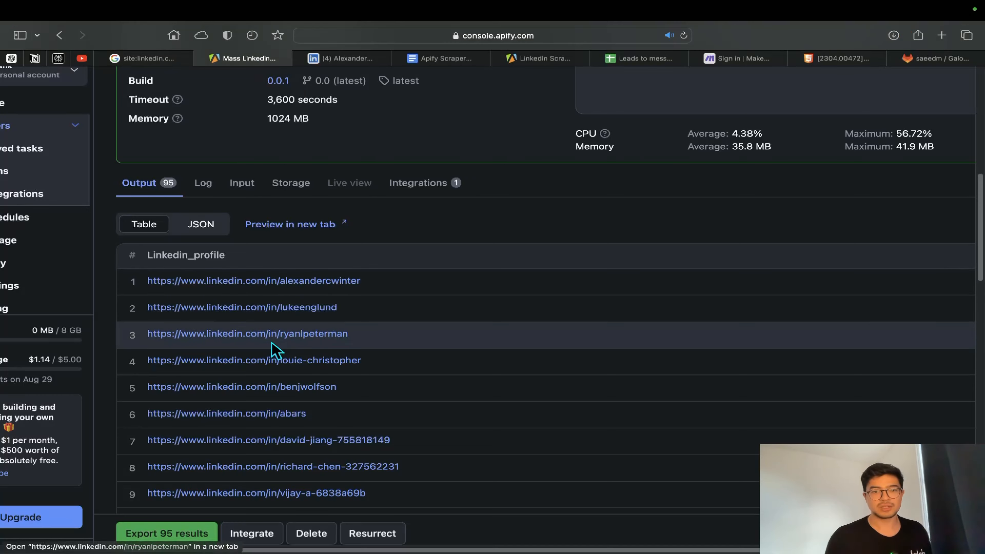
{"action": "left_click", "coordinate": [291, 314]}
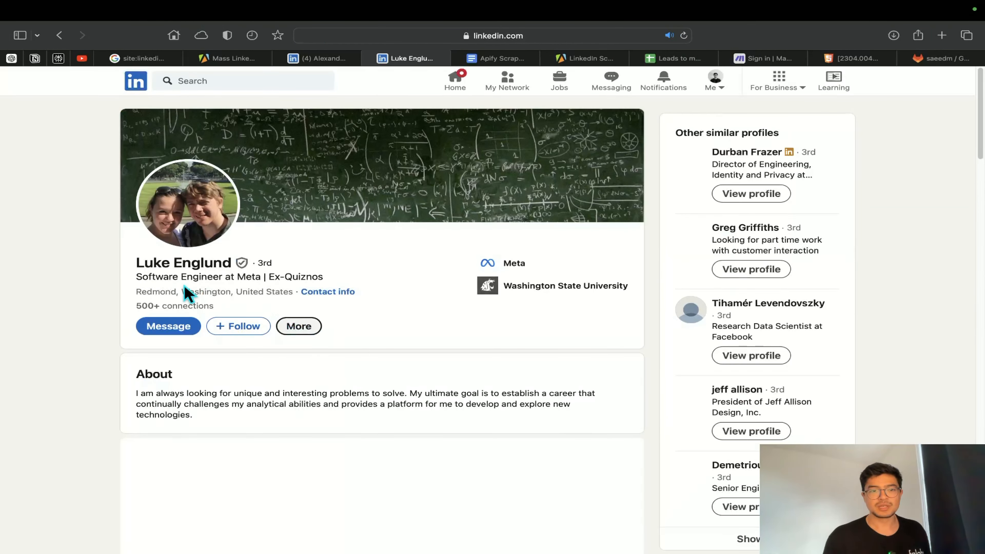
{"action": "scroll", "coordinate": [148, 281], "scroll_direction": "up", "scroll_amount": 4}
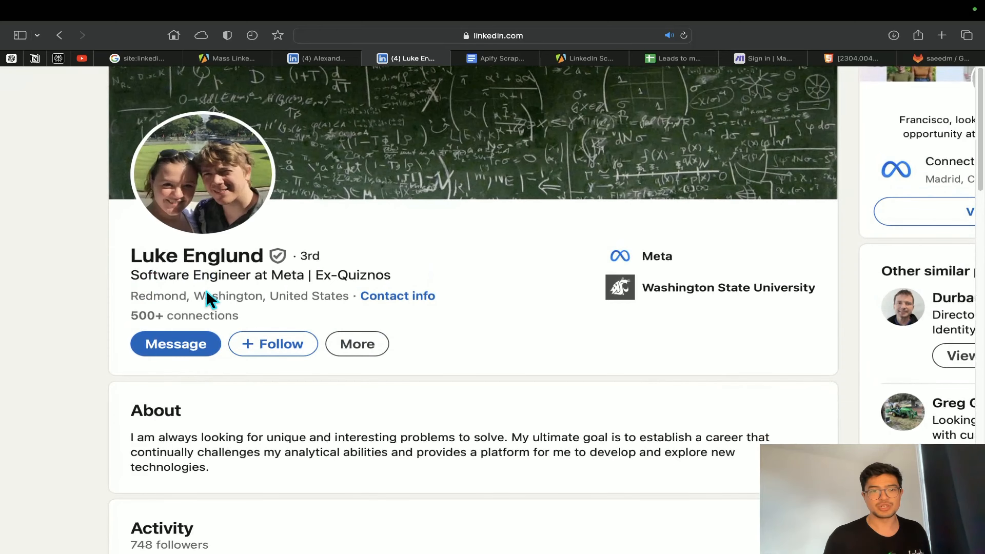
{"action": "scroll", "coordinate": [232, 319], "scroll_direction": "down", "scroll_amount": 10}
{"action": "scroll", "coordinate": [282, 293], "scroll_direction": "down", "scroll_amount": 4}
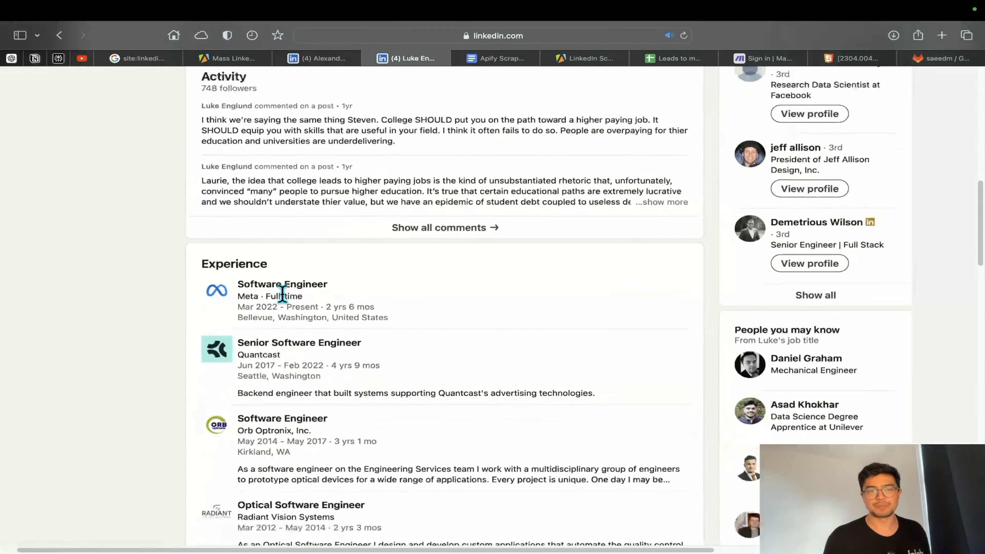
{"action": "scroll", "coordinate": [281, 295], "scroll_direction": "down", "scroll_amount": 3}
{"action": "scroll", "coordinate": [281, 297], "scroll_direction": "up", "scroll_amount": 7}
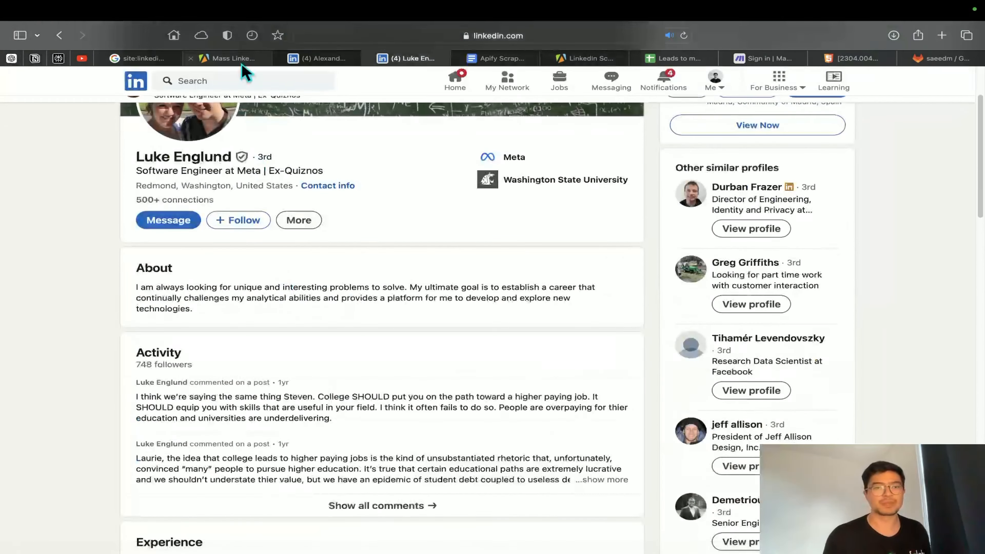
Return to the actor's last run in Apify and review its summary details
{"action": "left_click", "coordinate": [241, 62]}
{"action": "scroll", "coordinate": [264, 253], "scroll_direction": "up", "scroll_amount": 4}
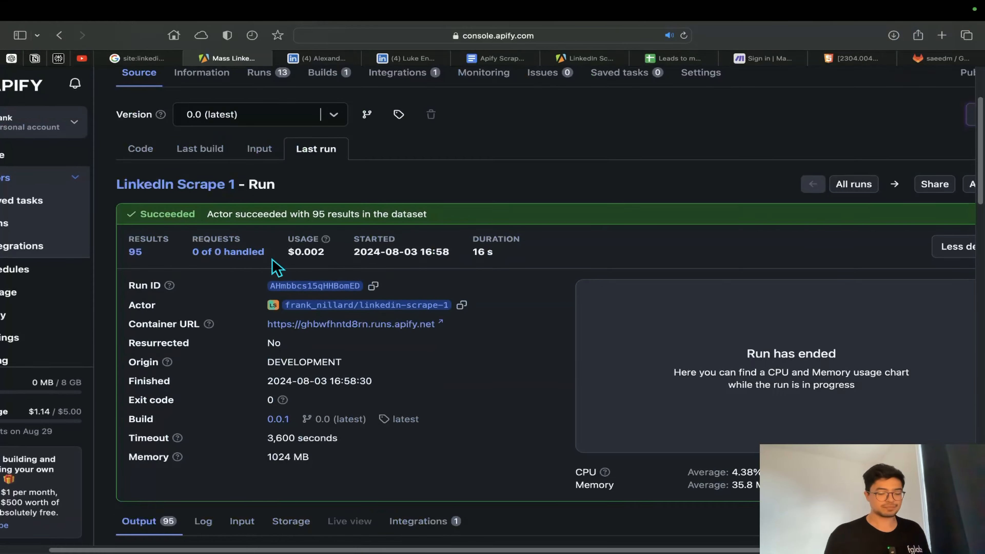
{"action": "scroll", "coordinate": [277, 268], "scroll_direction": "down", "scroll_amount": 4}
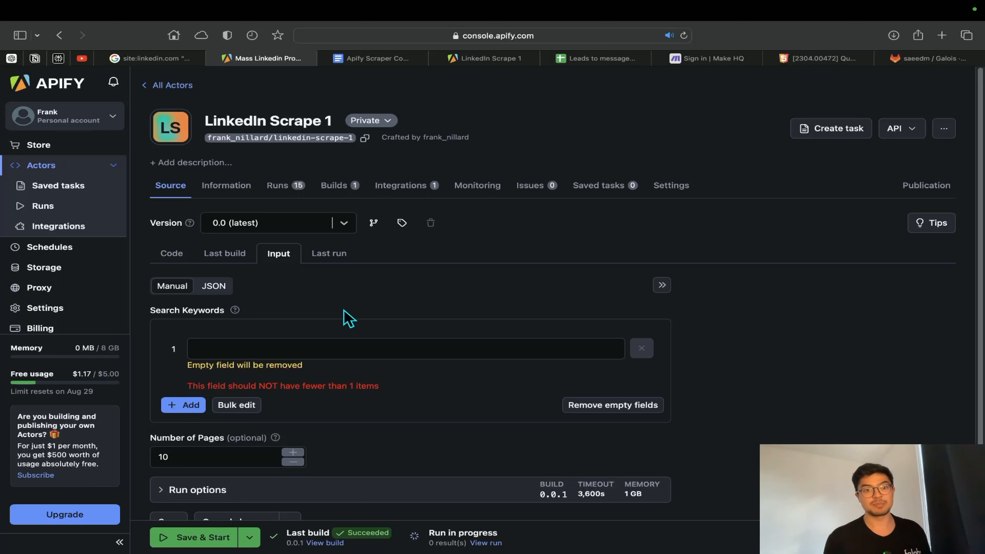
Enter "software engineer" as the first search keyword and add "meta" as the second in the actor input
{"action": "left_click", "coordinate": [369, 346]}
{"action": "type", "text": "sofrwar"}
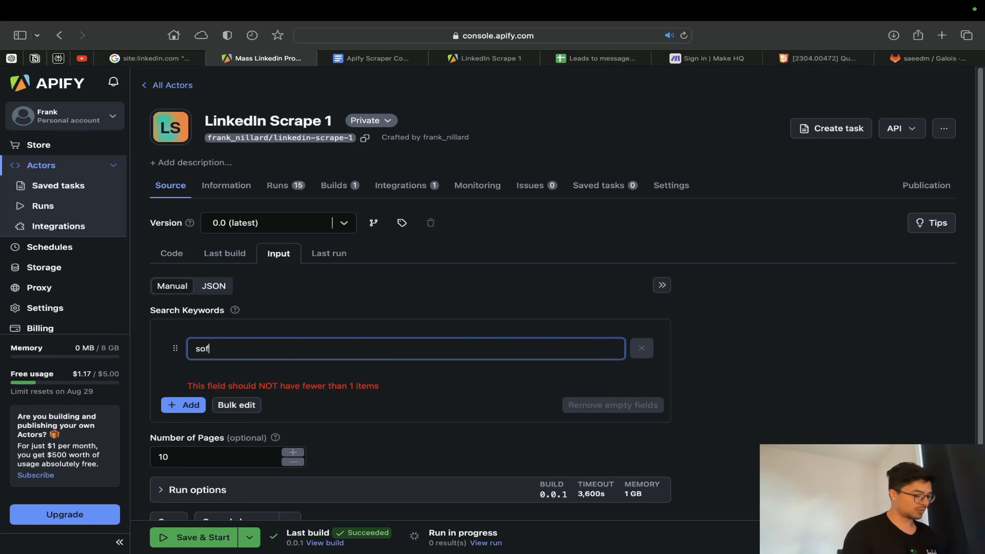
{"action": "key", "text": "BackSpace"}
{"action": "key", "text": "BackSpace"}
{"action": "key", "text": "BackSpace"}
{"action": "key", "text": "BackSpace"}
{"action": "type", "text": "tware engineer"}
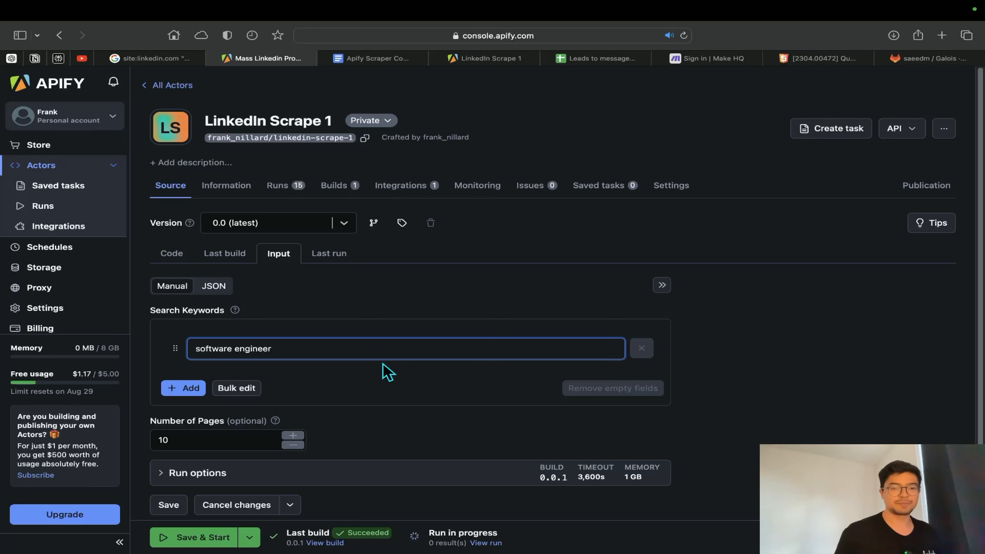
{"action": "left_click", "coordinate": [191, 389]}
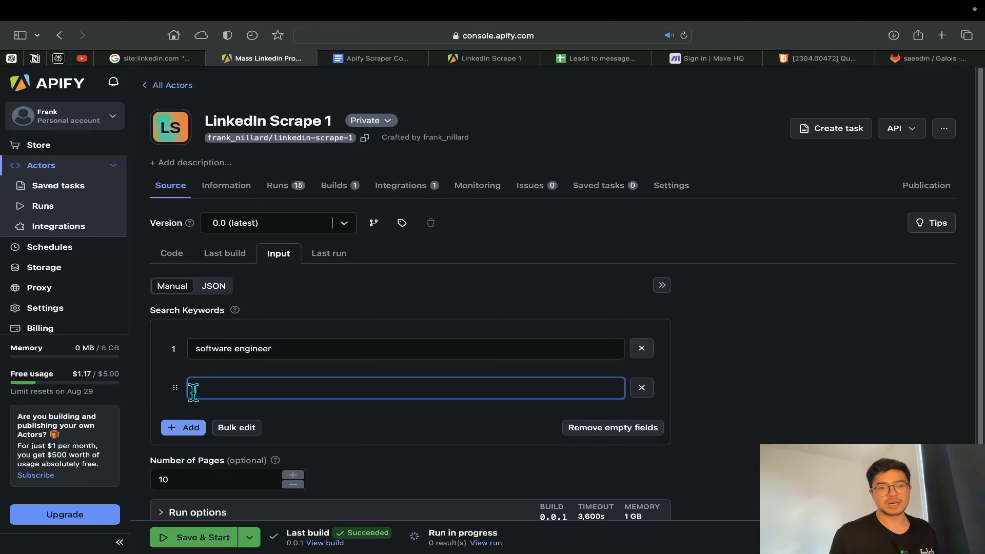
{"action": "type", "text": "meta"}
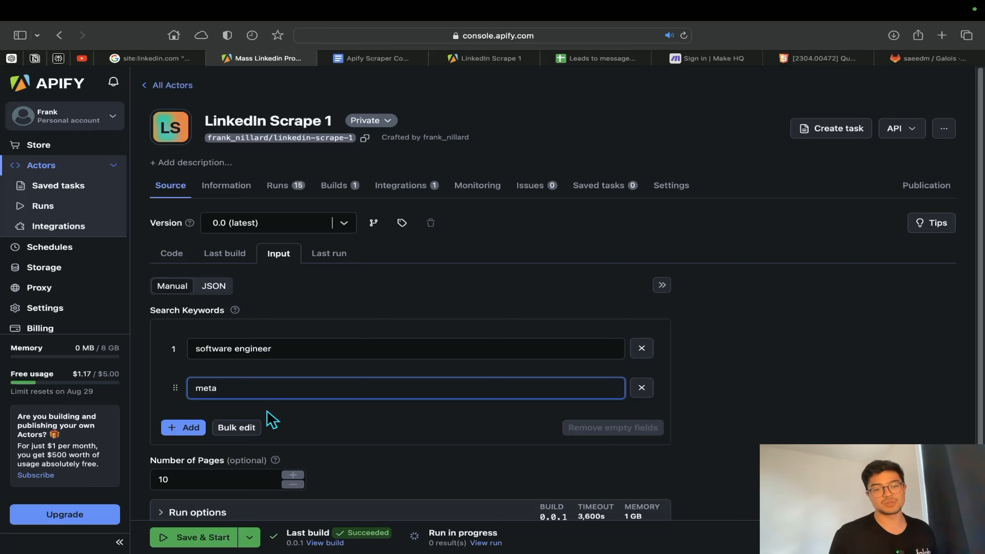
Set the number of pages to 40, and save and start the actor run
{"action": "scroll", "coordinate": [272, 419], "scroll_direction": "down", "scroll_amount": 3}
{"action": "left_click", "coordinate": [218, 374]}
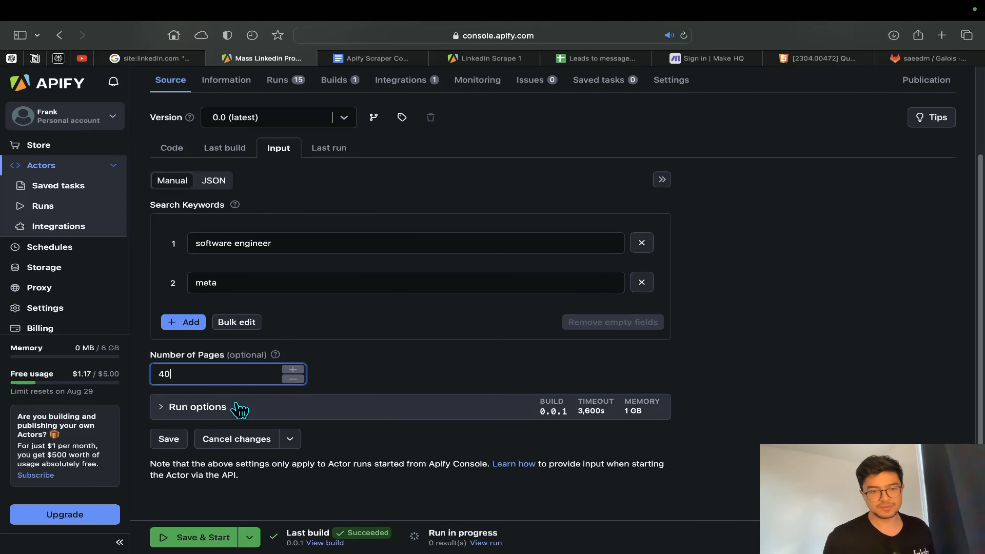
{"action": "left_click", "coordinate": [190, 538]}
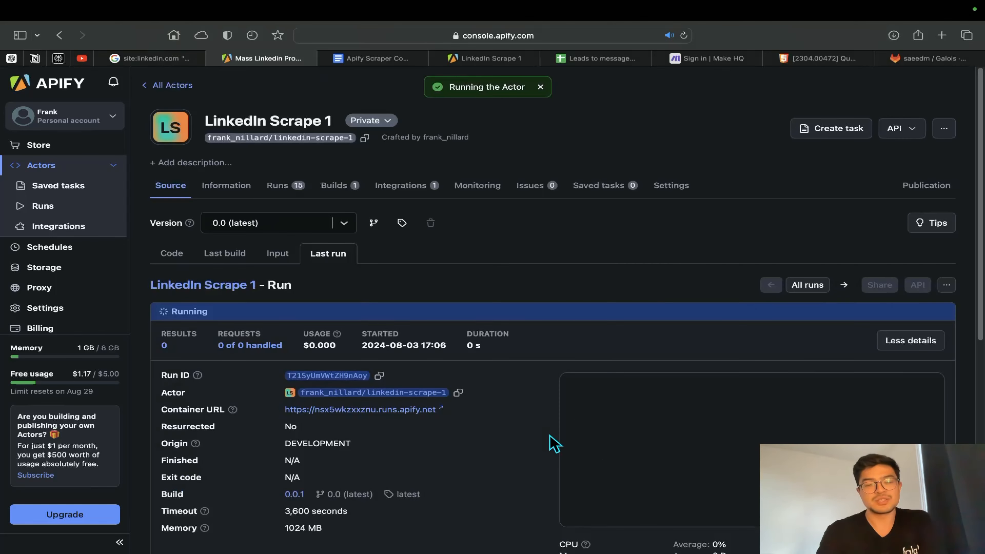
Open the new run's log and read it to the end, highlighting the number of LinkedIn profiles found
{"action": "scroll", "coordinate": [554, 444], "scroll_direction": "down", "scroll_amount": 10}
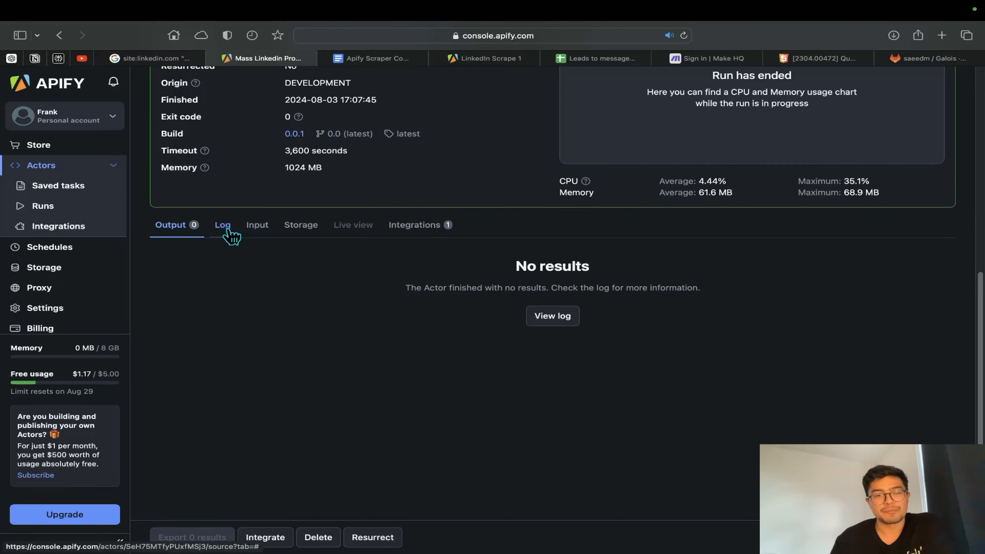
{"action": "left_click", "coordinate": [230, 233]}
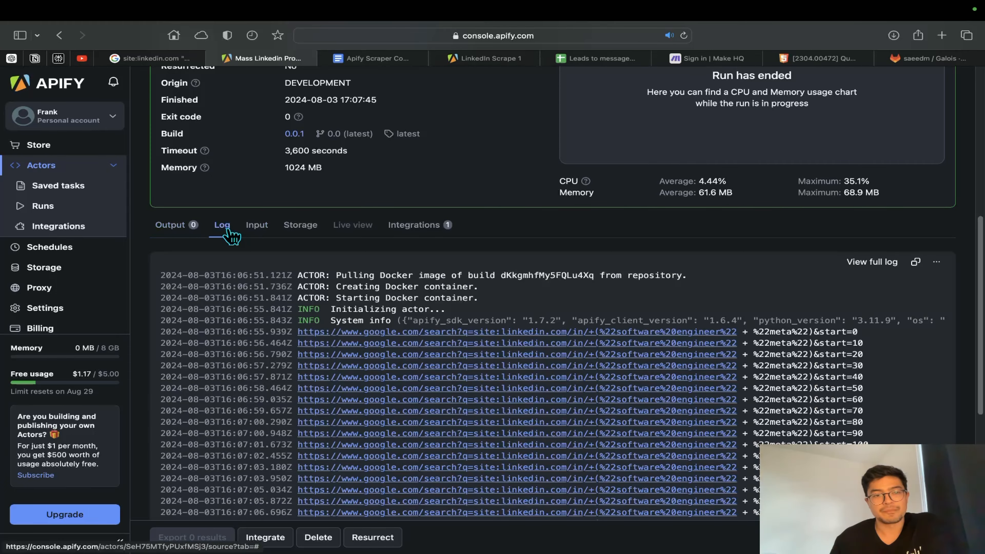
{"action": "scroll", "coordinate": [539, 458], "scroll_direction": "down", "scroll_amount": 10}
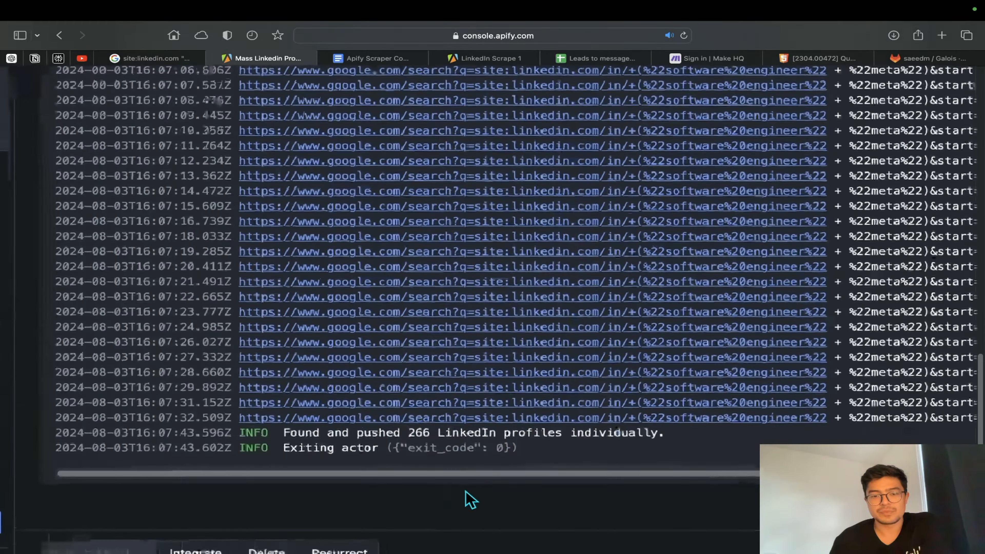
{"action": "scroll", "coordinate": [465, 491], "scroll_direction": "up", "scroll_amount": 3}
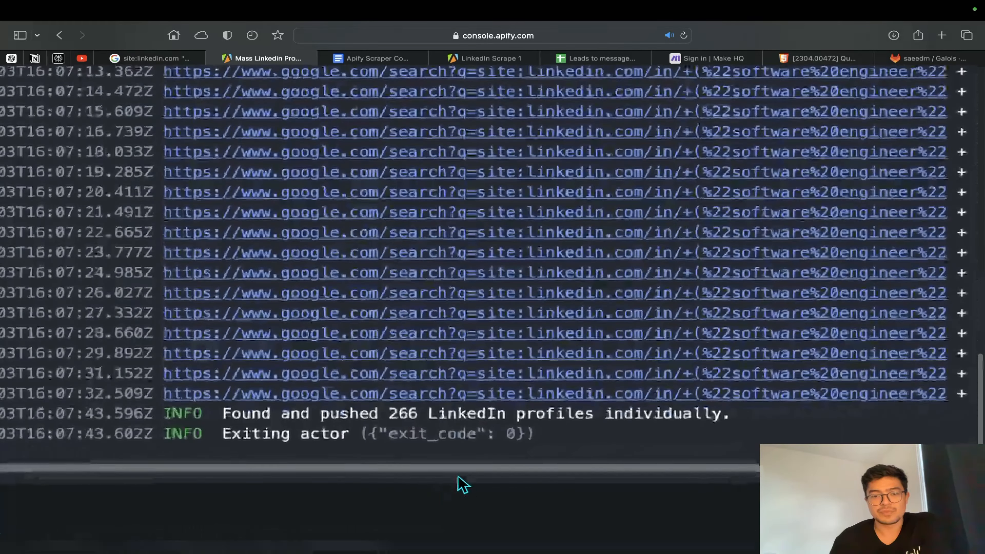
{"action": "scroll", "coordinate": [458, 475], "scroll_direction": "down", "scroll_amount": 2}
{"action": "left_click_drag", "start_coordinate": [345, 364], "coordinate": [376, 364]}
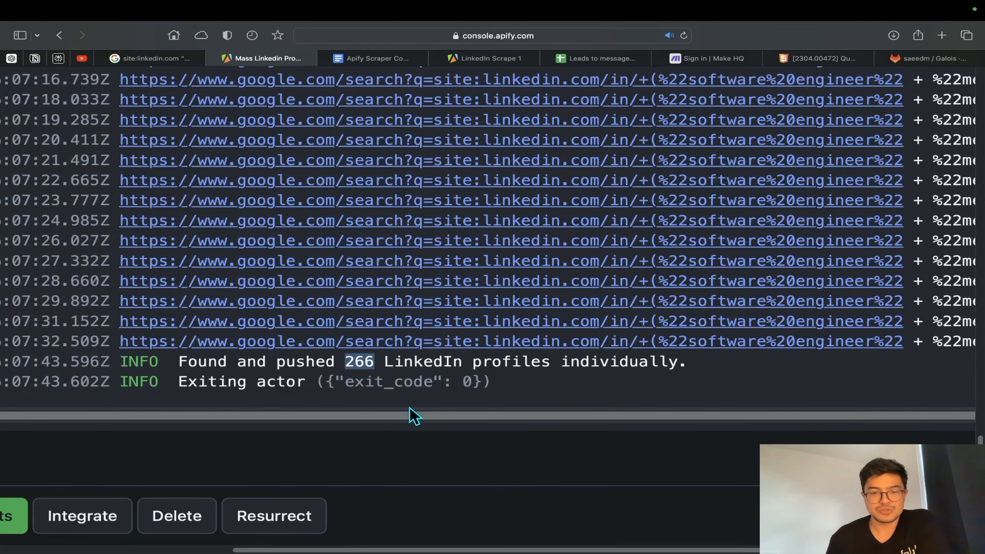
{"action": "scroll", "coordinate": [409, 408], "scroll_direction": "down", "scroll_amount": 5}
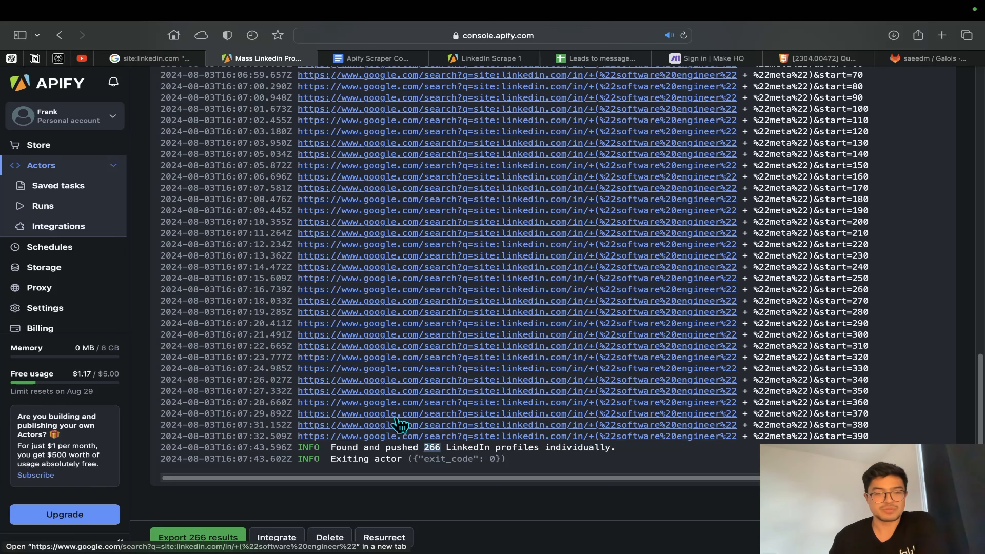
Export the run's dataset in Excel format and open the downloaded file in Excel
{"action": "left_click", "coordinate": [197, 536]}
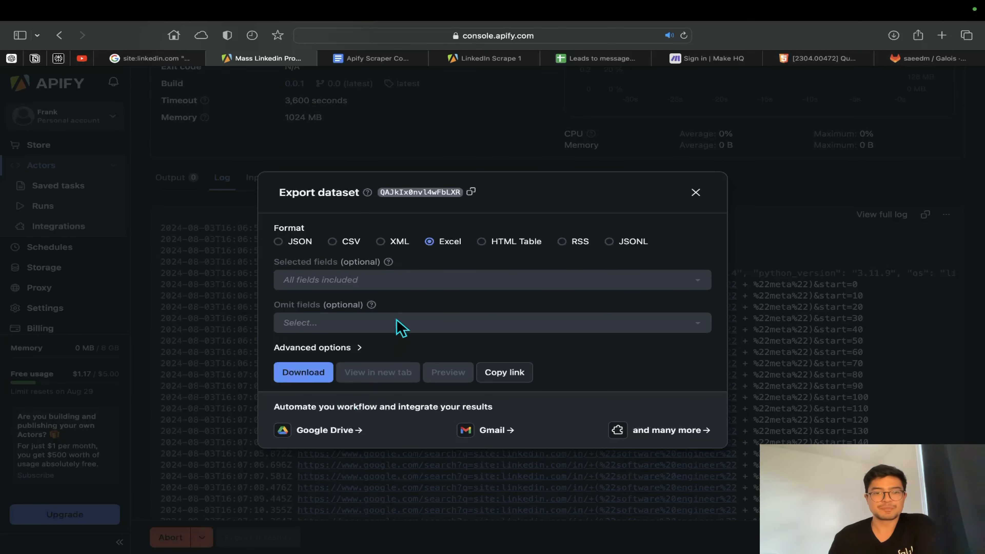
{"action": "left_click", "coordinate": [381, 244]}
{"action": "left_click", "coordinate": [430, 242]}
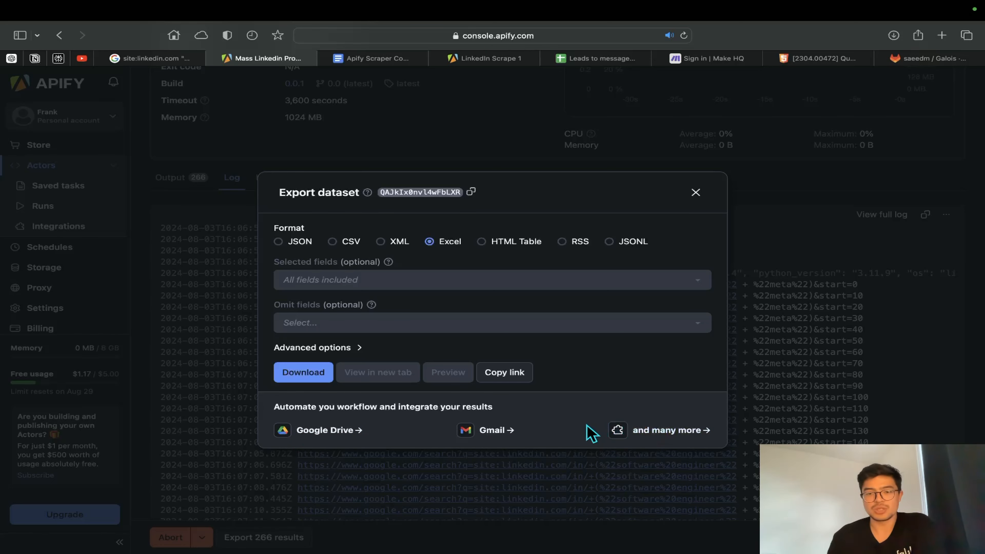
{"action": "left_click", "coordinate": [306, 374]}
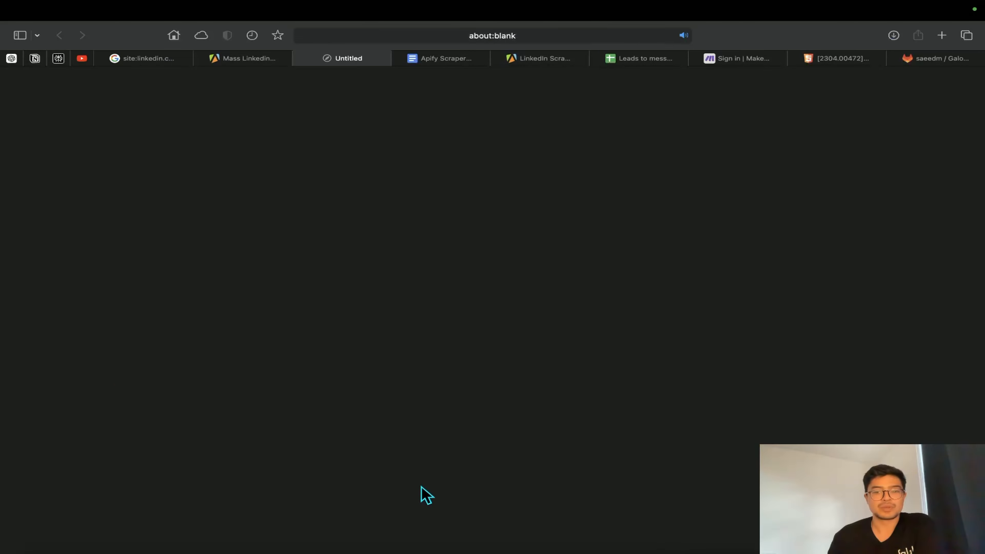
{"action": "left_click", "coordinate": [665, 536]}
{"action": "left_click", "coordinate": [672, 485]}
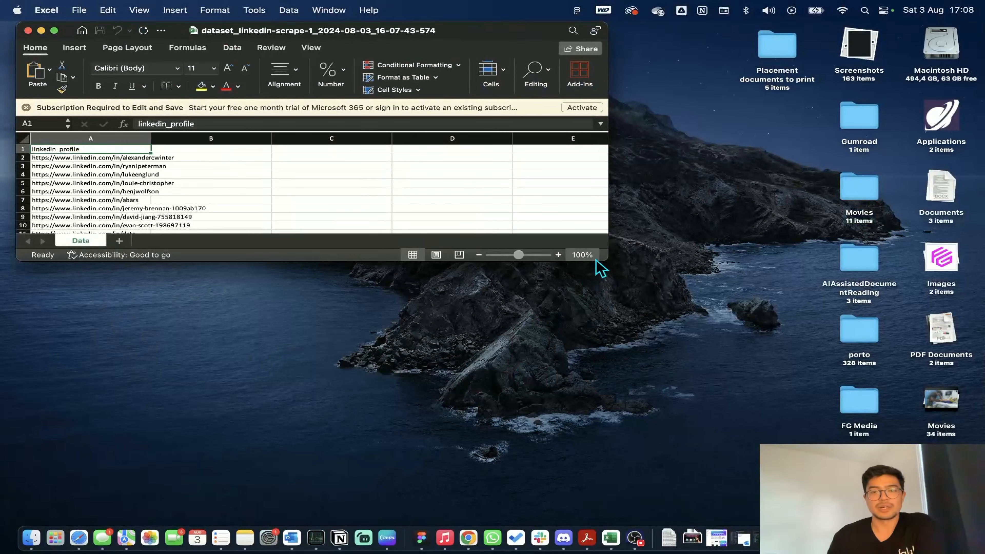
Enlarge the Excel window and look through the whole linkedin_profile column of the exported dataset
{"action": "left_click_drag", "start_coordinate": [607, 260], "coordinate": [984, 533]}
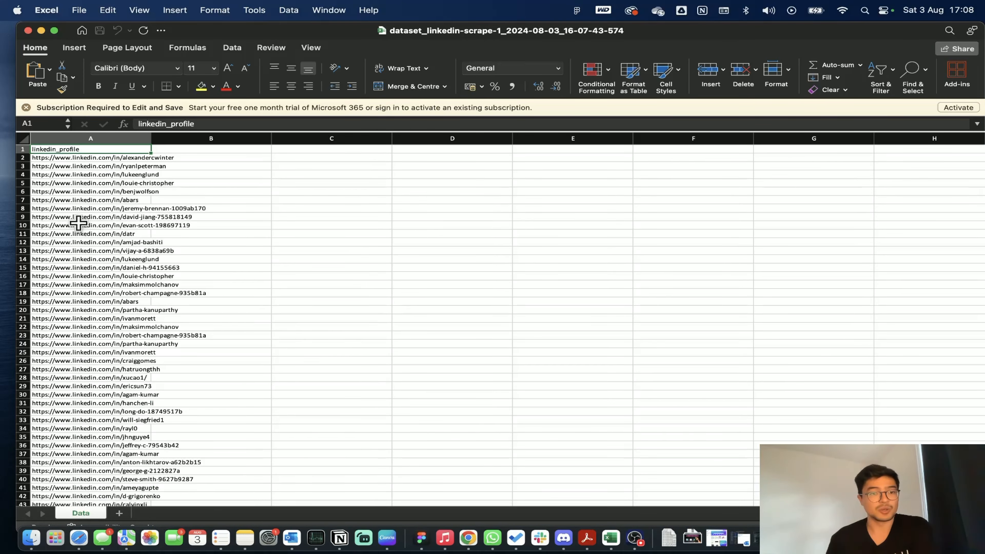
{"action": "left_click", "coordinate": [76, 276]}
{"action": "left_click", "coordinate": [73, 301]}
{"action": "scroll", "coordinate": [163, 358], "scroll_direction": "down", "scroll_amount": 20}
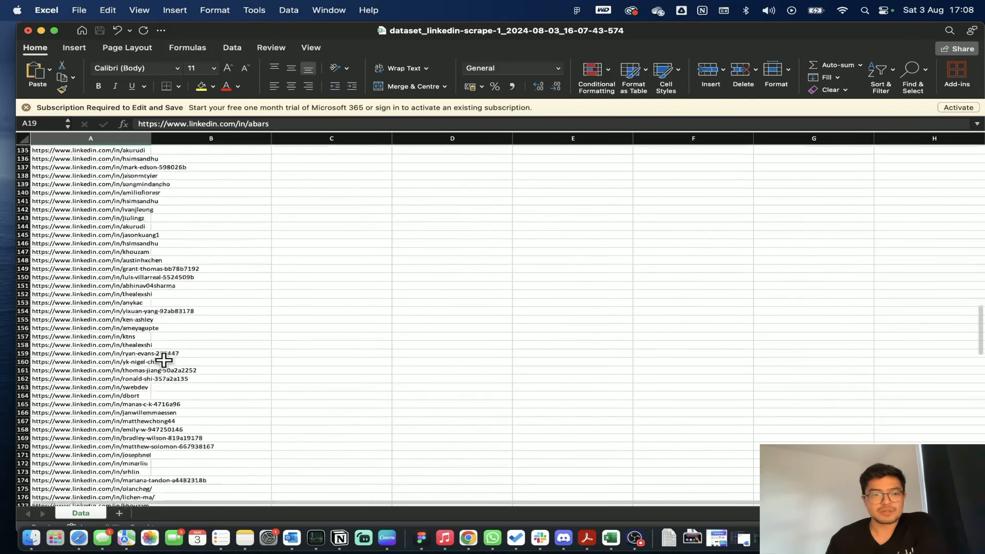
{"action": "scroll", "coordinate": [163, 360], "scroll_direction": "down", "scroll_amount": 20}
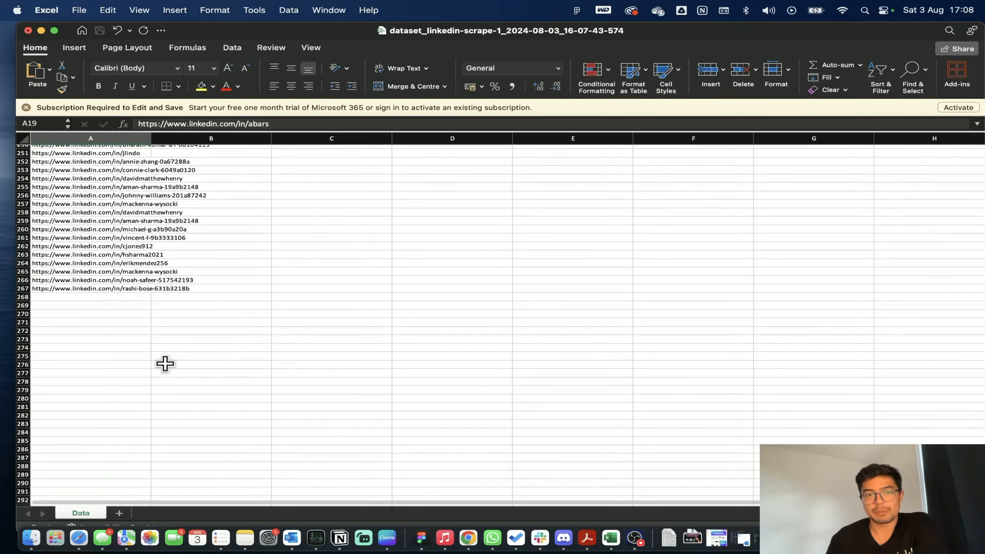
{"action": "scroll", "coordinate": [165, 363], "scroll_direction": "up", "scroll_amount": 20}
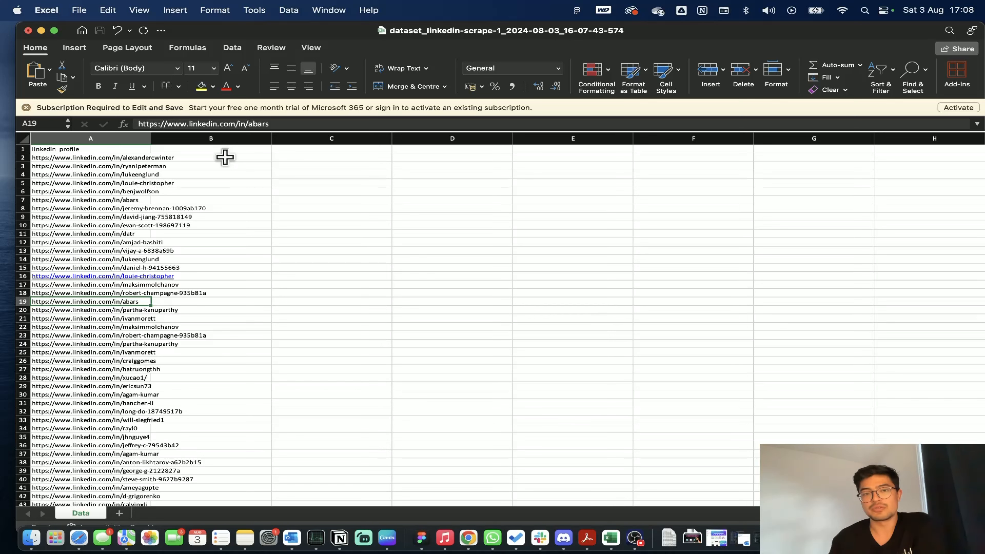
{"action": "left_click", "coordinate": [230, 149]}
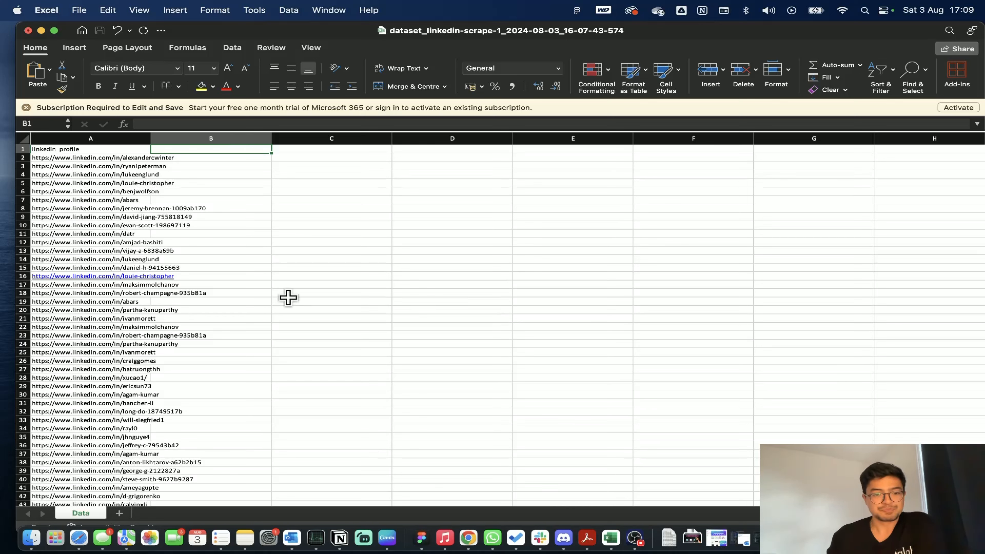
Switch back to the Apify run in Safari, close the dataset export dialog and review the run log
{"action": "left_click", "coordinate": [87, 531]}
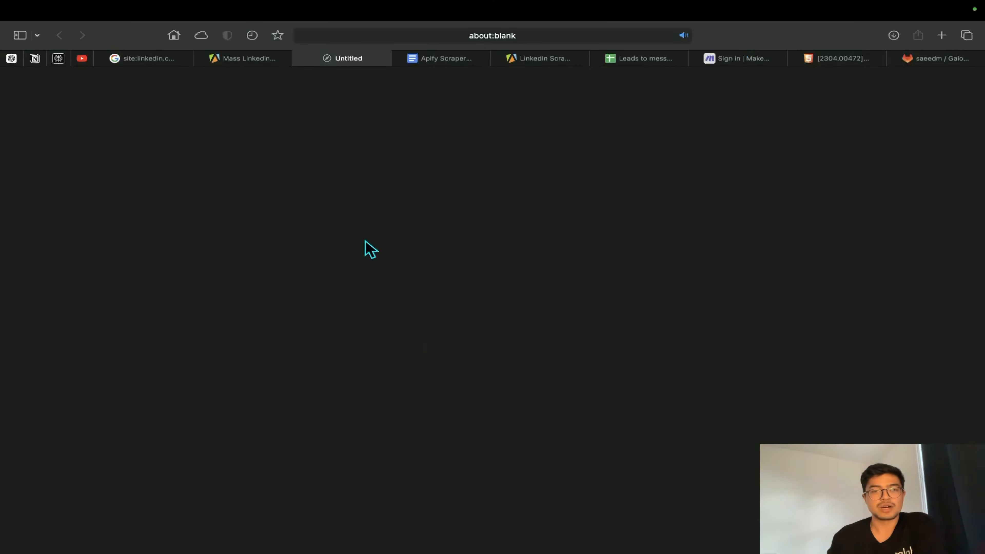
{"action": "left_click", "coordinate": [253, 58]}
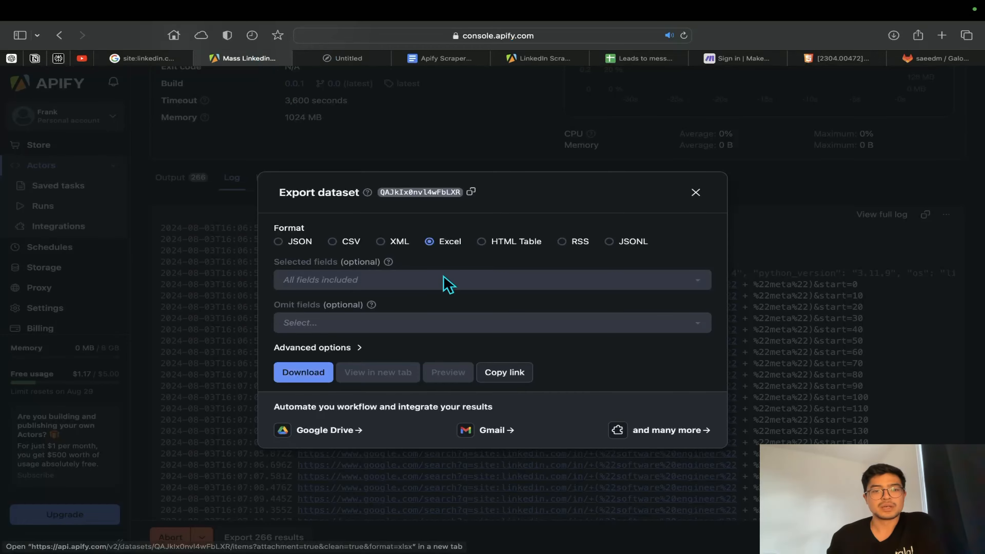
{"action": "left_click", "coordinate": [696, 194]}
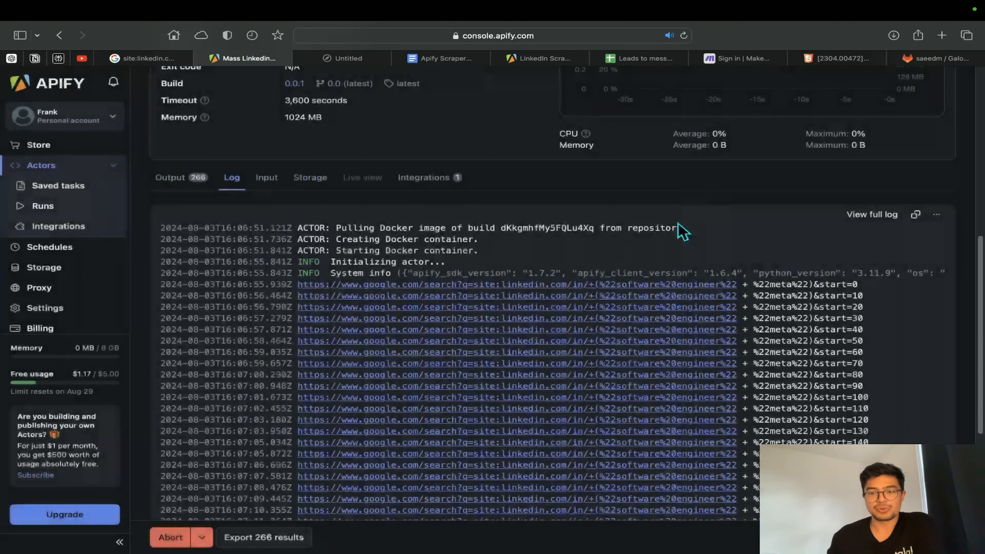
{"action": "scroll", "coordinate": [561, 411], "scroll_direction": "down", "scroll_amount": 8}
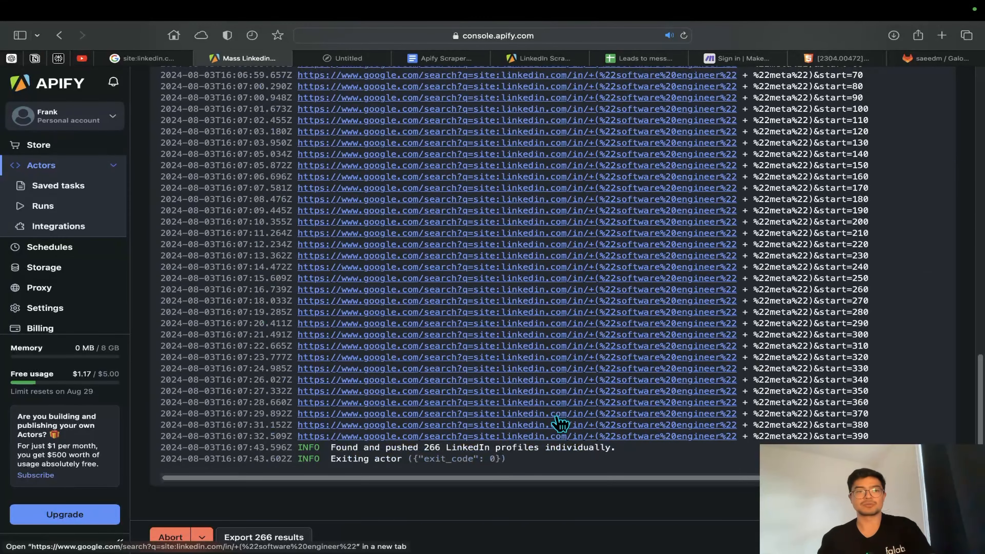
{"action": "scroll", "coordinate": [555, 418], "scroll_direction": "up", "scroll_amount": 10}
{"action": "scroll", "coordinate": [549, 412], "scroll_direction": "up", "scroll_amount": 10}
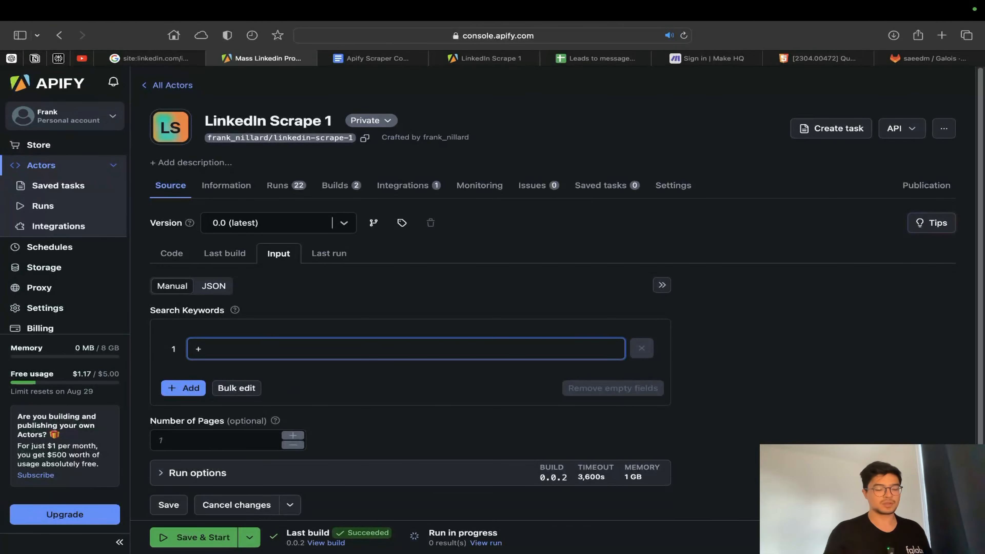
Enter "engineer", "tesla" and "california" as the three search keywords in the actor input
{"action": "key", "text": "BackSpace"}
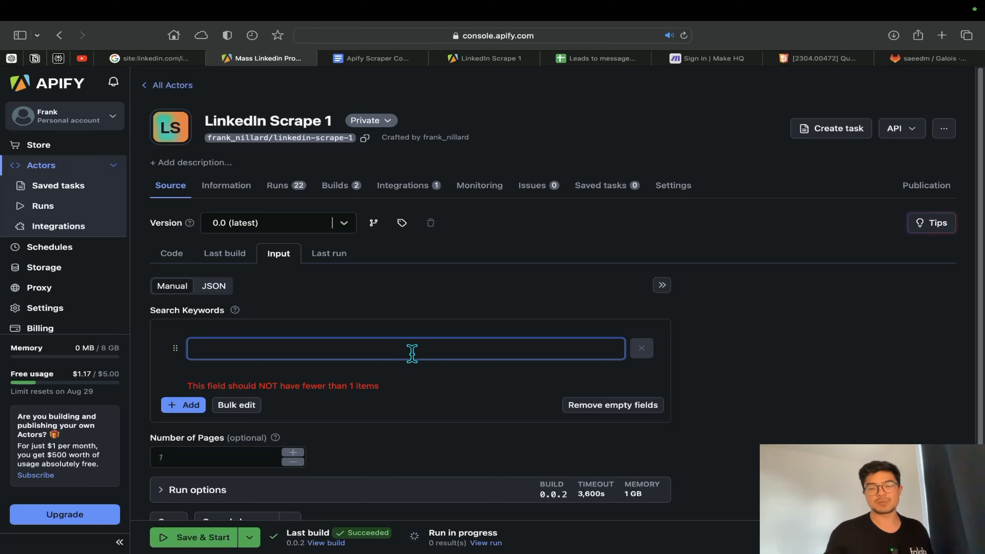
{"action": "type", "text": "engineer"}
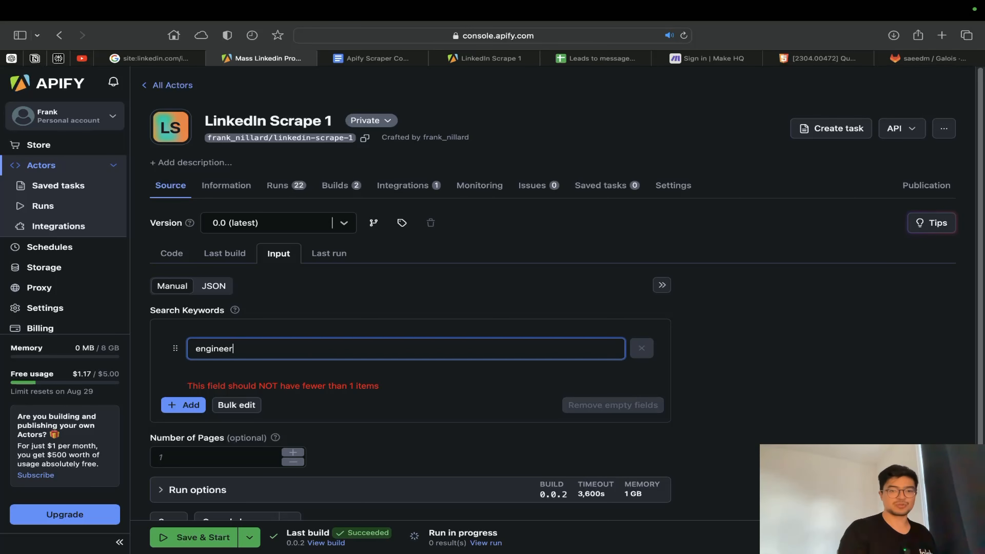
{"action": "left_click", "coordinate": [184, 388]}
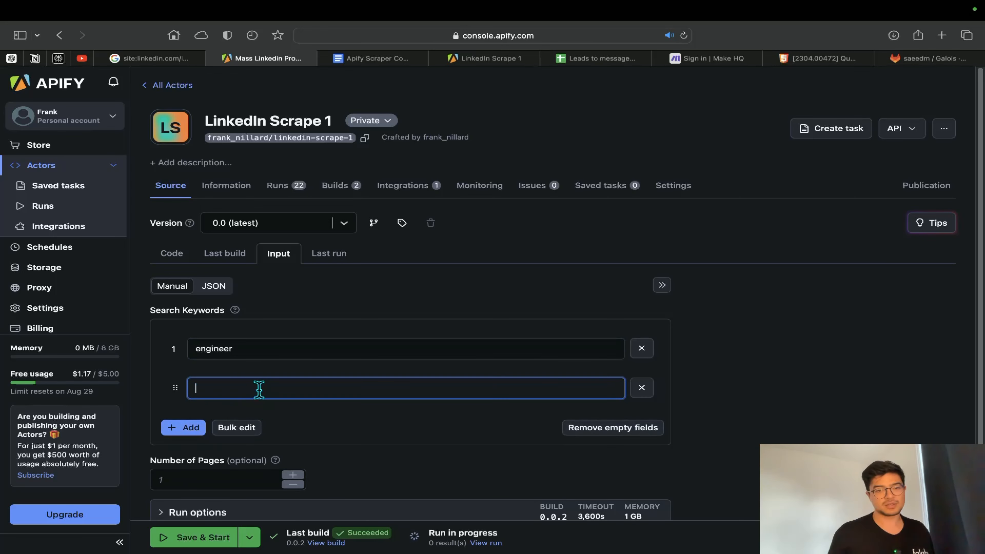
{"action": "type", "text": "tesla"}
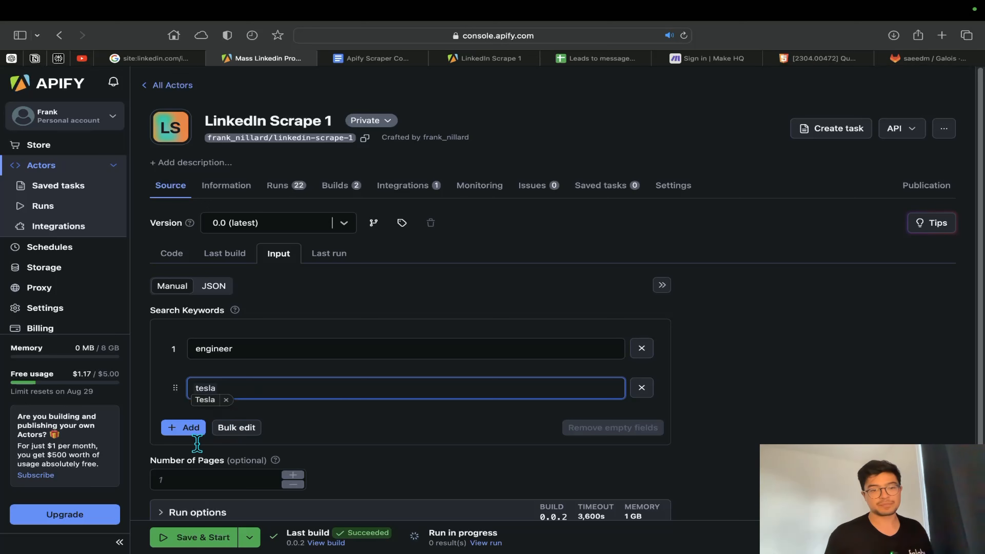
{"action": "left_click", "coordinate": [177, 427]}
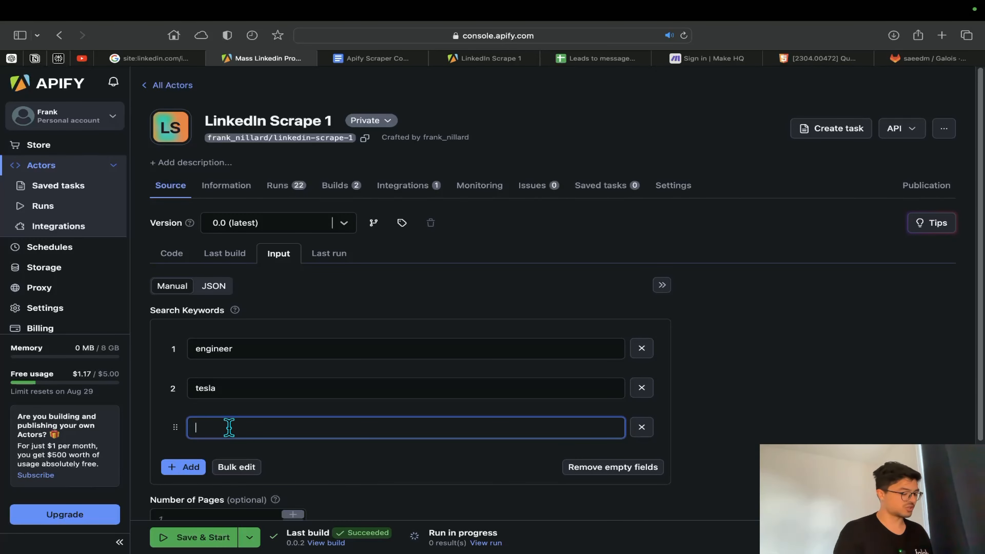
{"action": "type", "text": "california"}
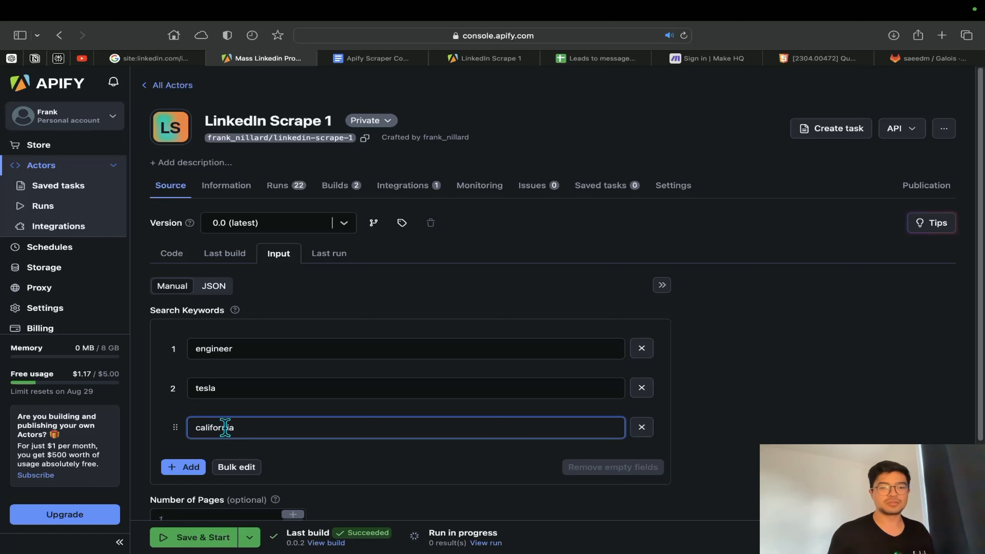
{"action": "left_click", "coordinate": [291, 465]}
Set the number of pages to 50, and save and start the actor run
{"action": "scroll", "coordinate": [202, 512], "scroll_direction": "down", "scroll_amount": 3}
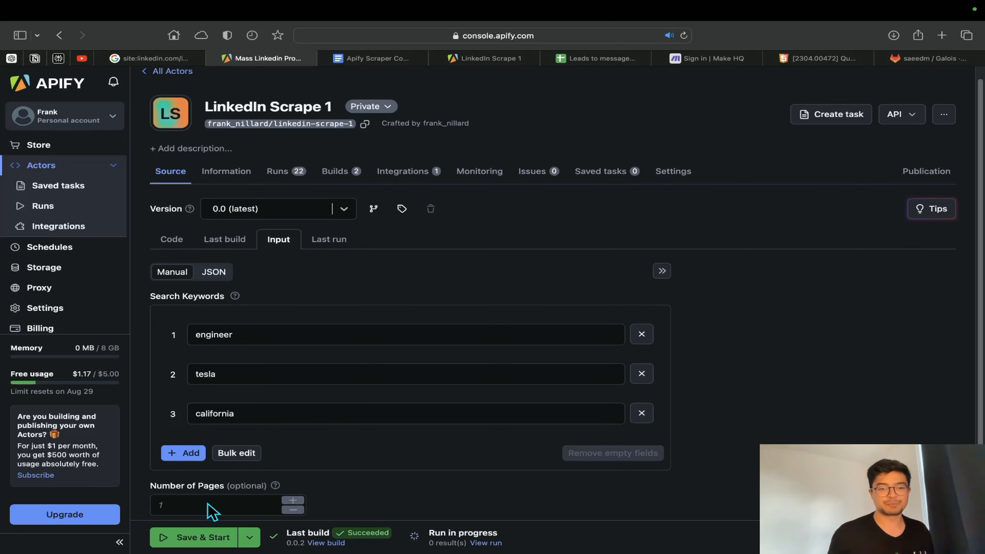
{"action": "left_click", "coordinate": [206, 430]}
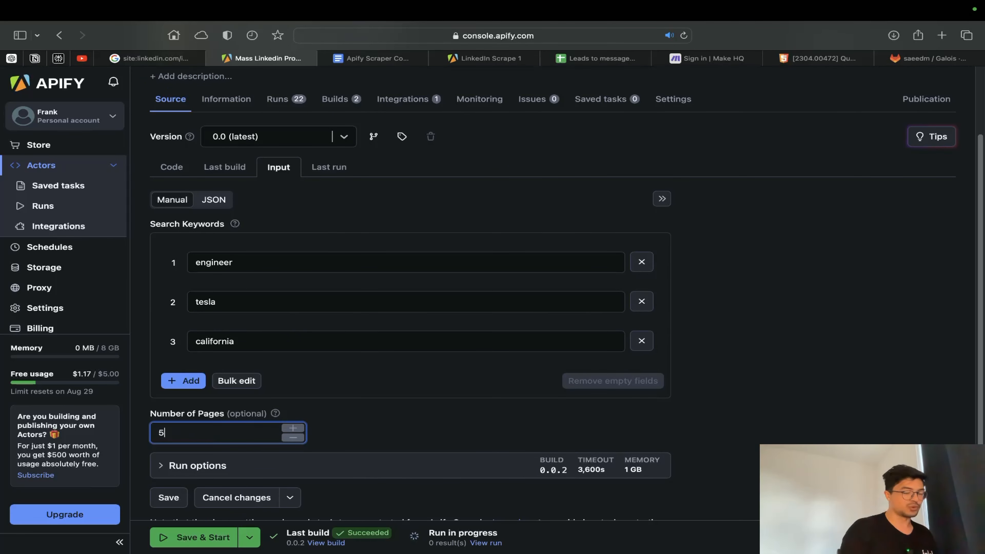
{"action": "scroll", "coordinate": [357, 413], "scroll_direction": "down", "scroll_amount": 2}
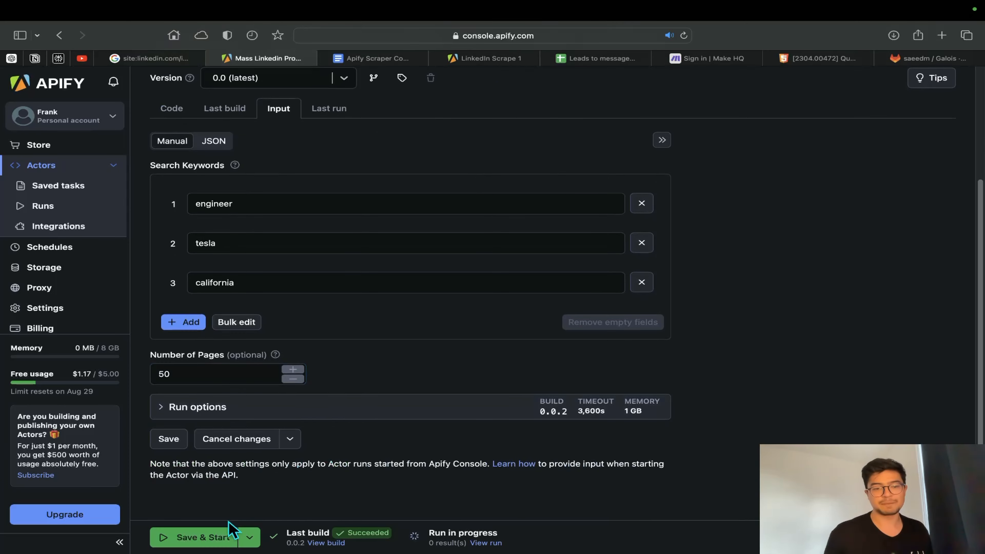
{"action": "left_click", "coordinate": [227, 538]}
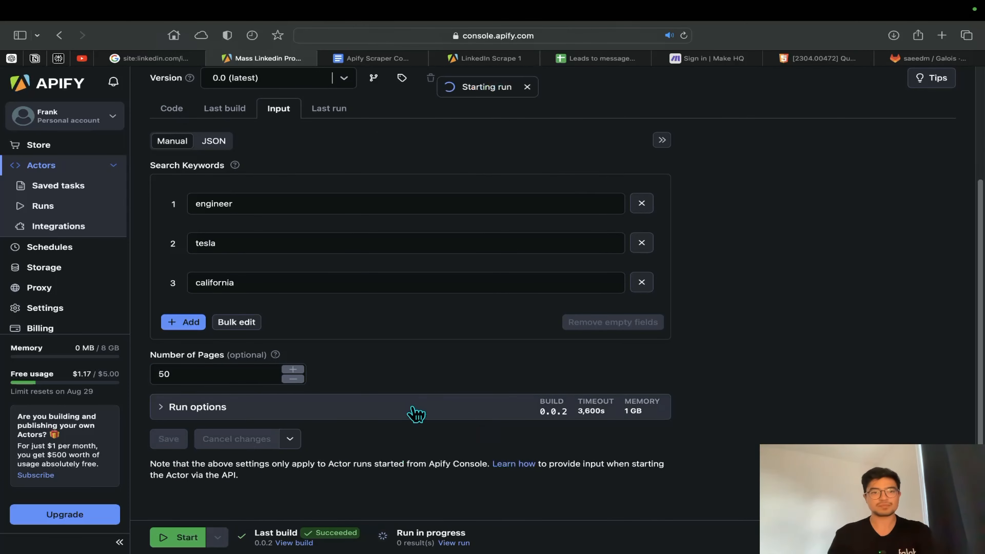
Open the finished run's log and read it down to the number of LinkedIn profiles found
{"action": "scroll", "coordinate": [425, 402], "scroll_direction": "down", "scroll_amount": 9}
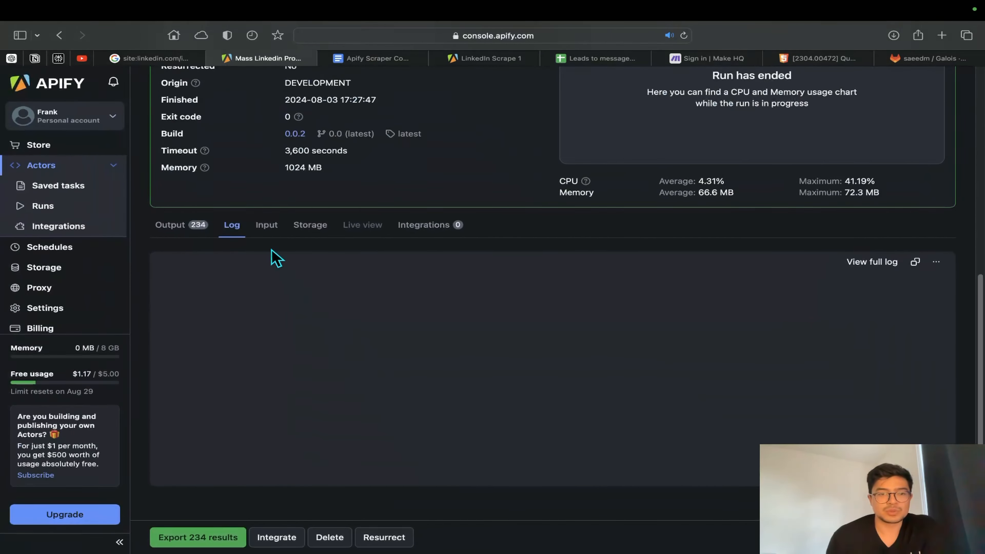
{"action": "left_click", "coordinate": [273, 230]}
{"action": "left_click", "coordinate": [232, 231]}
{"action": "scroll", "coordinate": [559, 486], "scroll_direction": "down", "scroll_amount": 10}
{"action": "scroll", "coordinate": [480, 489], "scroll_direction": "up", "scroll_amount": 2}
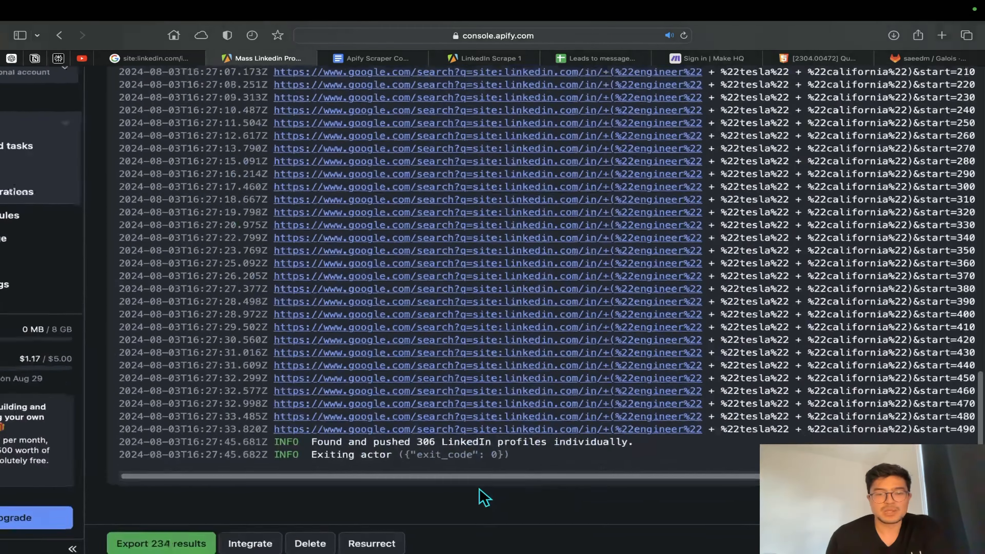
{"action": "scroll", "coordinate": [479, 489], "scroll_direction": "up", "scroll_amount": 3}
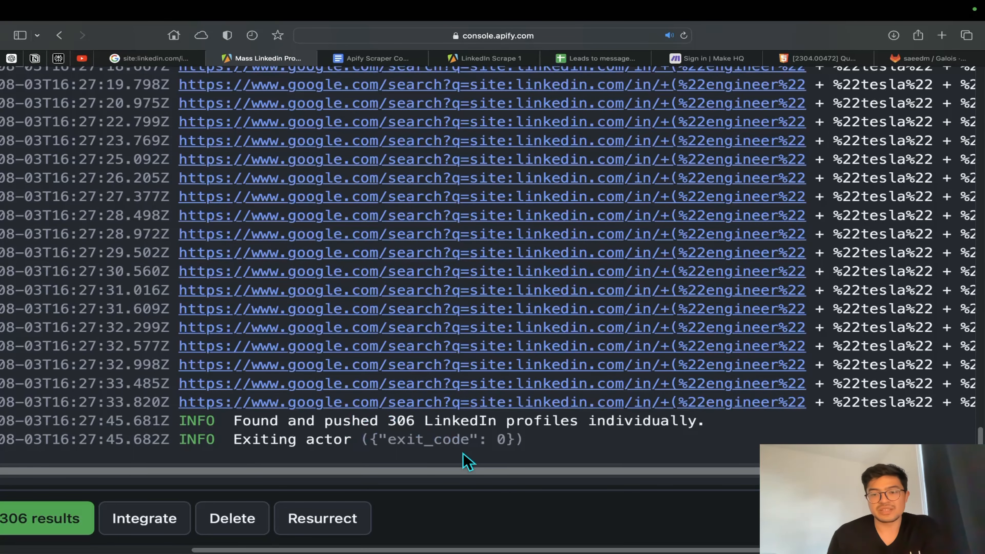
{"action": "scroll", "coordinate": [467, 461], "scroll_direction": "down", "scroll_amount": 5}
{"action": "scroll", "coordinate": [373, 435], "scroll_direction": "up", "scroll_amount": 10}
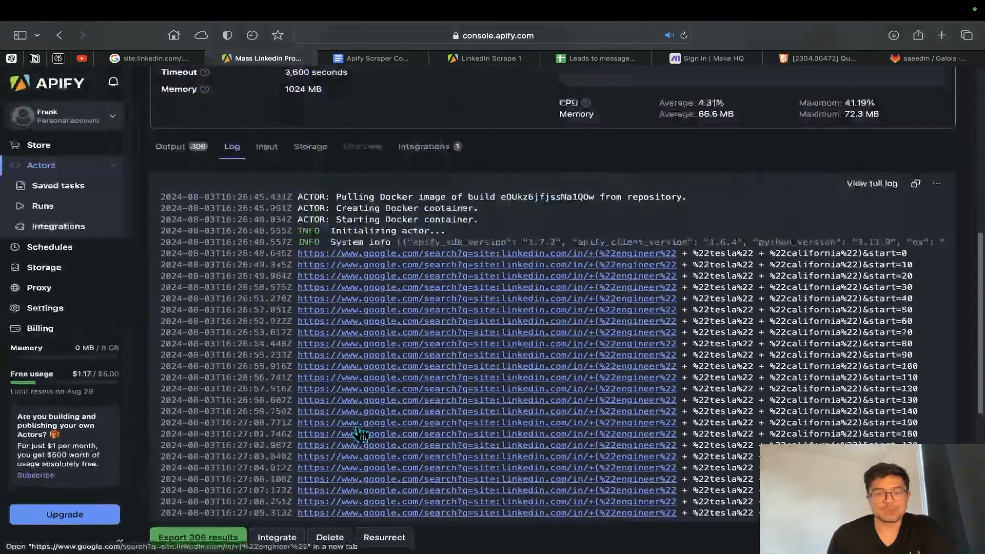
{"action": "scroll", "coordinate": [360, 435], "scroll_direction": "up", "scroll_amount": 5}
Show the run's output table, open the second LinkedIn profile in it and check the person's role, employer and location
{"action": "left_click", "coordinate": [183, 366]}
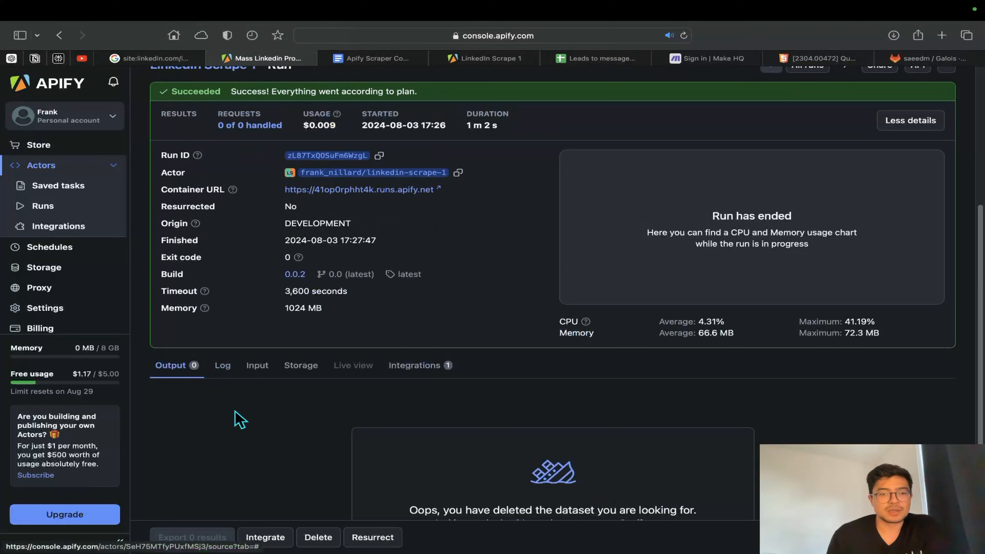
{"action": "left_click", "coordinate": [218, 365]}
{"action": "left_click", "coordinate": [187, 368]}
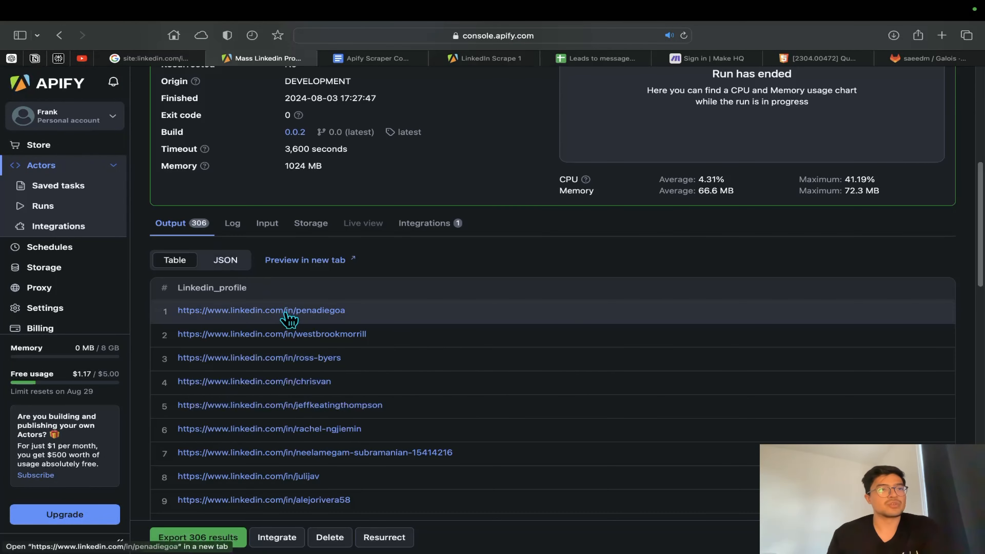
{"action": "left_click", "coordinate": [319, 335]}
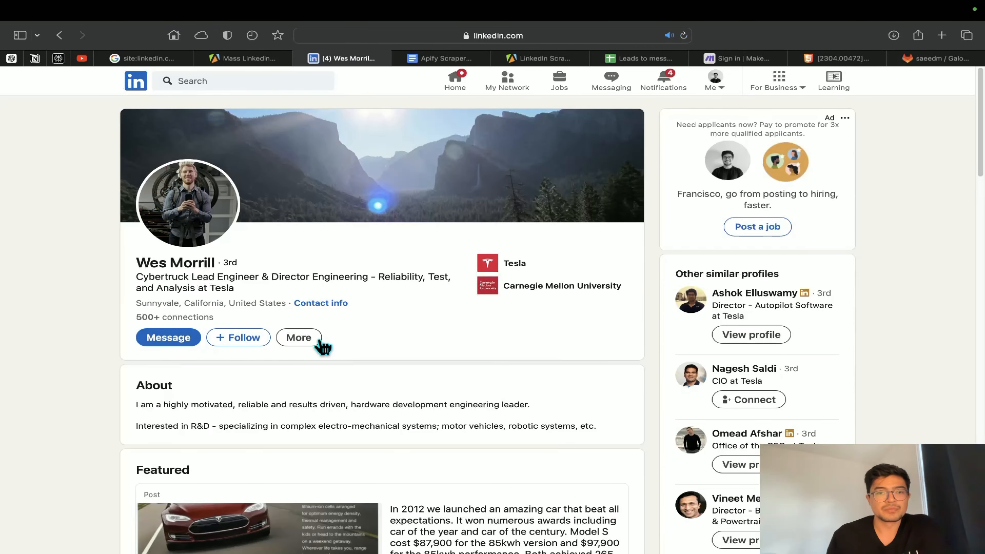
{"action": "scroll", "coordinate": [382, 398], "scroll_direction": "down", "scroll_amount": 5}
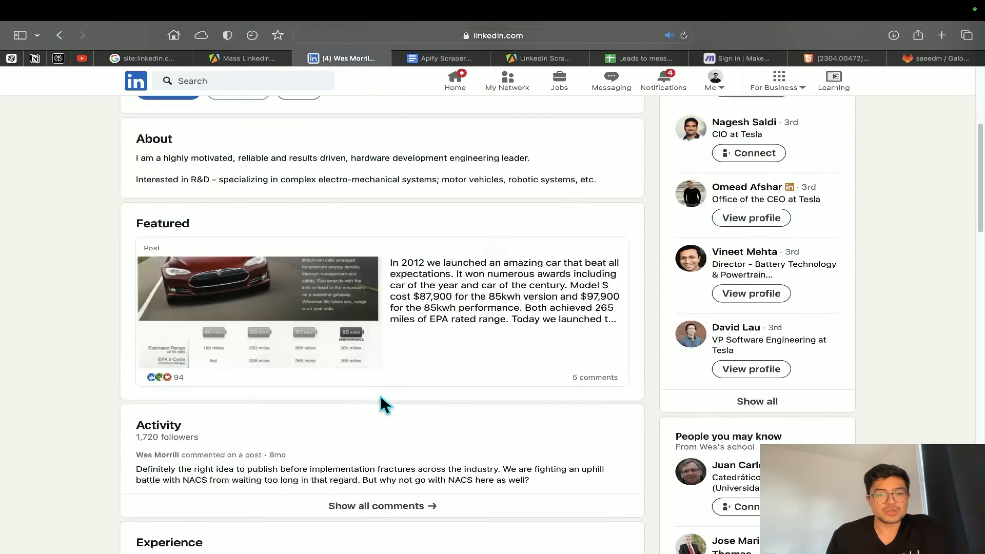
{"action": "scroll", "coordinate": [382, 404], "scroll_direction": "down", "scroll_amount": 6}
{"action": "scroll", "coordinate": [233, 271], "scroll_direction": "up", "scroll_amount": 8}
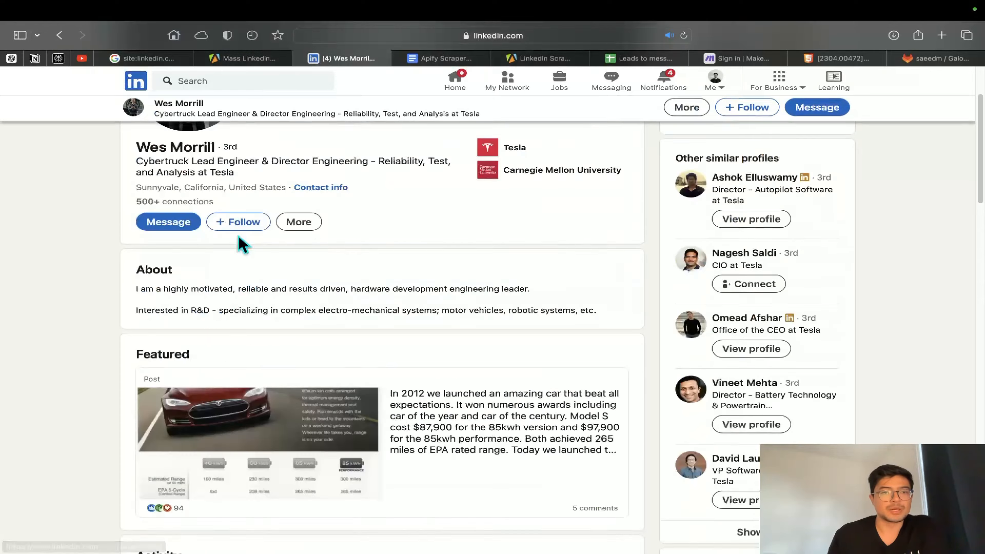
Open the sixth profile from the output table, examine its headline and experience, and return to the run output
{"action": "left_click", "coordinate": [245, 58]}
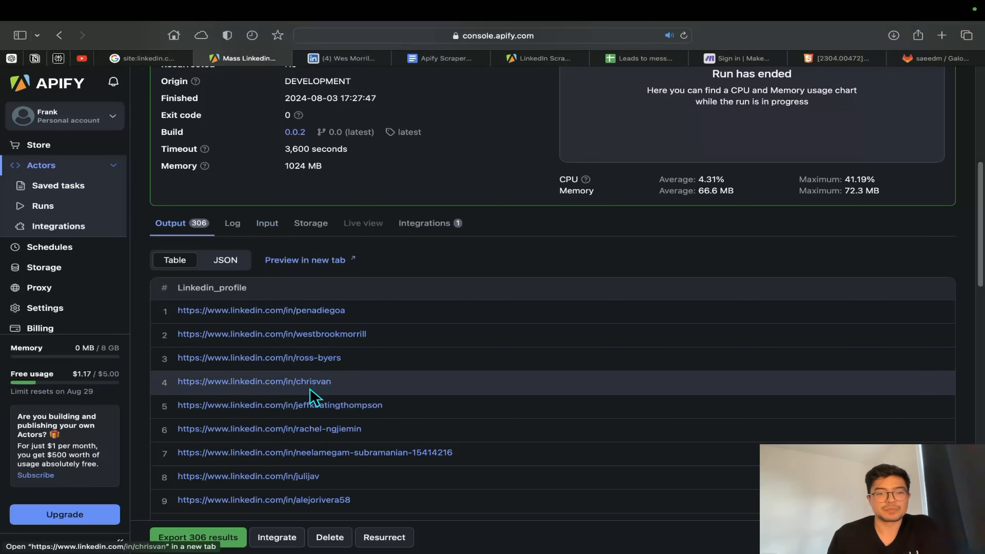
{"action": "left_click", "coordinate": [316, 431]}
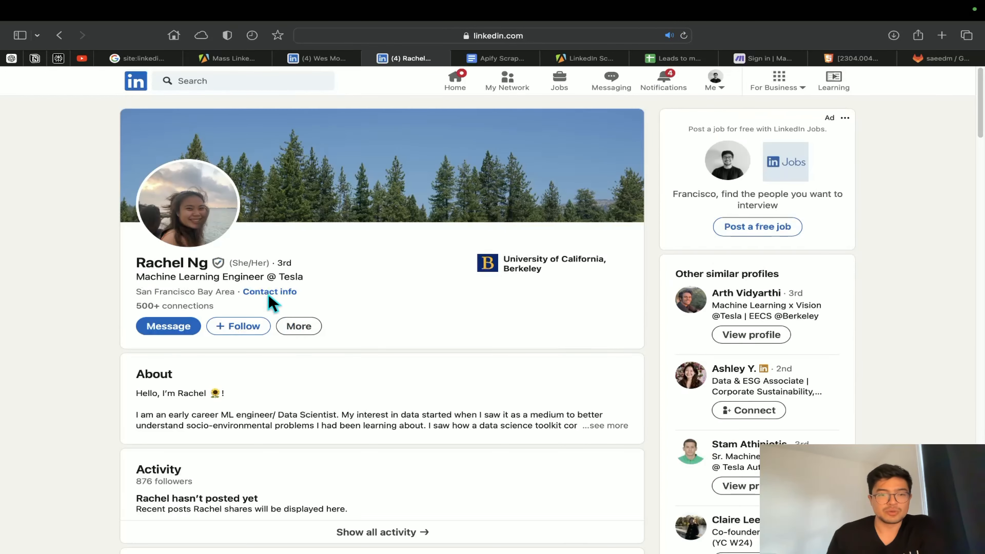
{"action": "scroll", "coordinate": [302, 402], "scroll_direction": "down", "scroll_amount": 15}
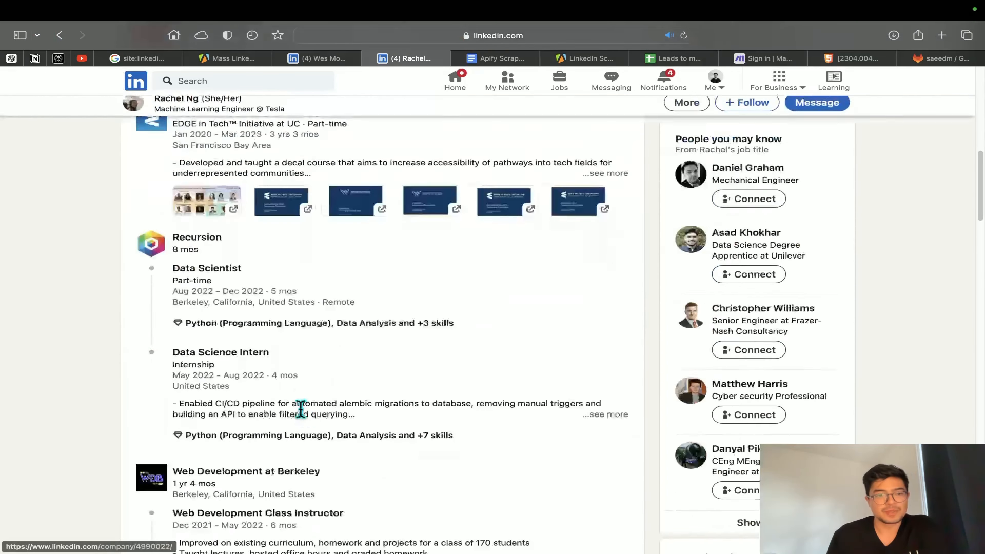
{"action": "scroll", "coordinate": [303, 418], "scroll_direction": "up", "scroll_amount": 5}
{"action": "scroll", "coordinate": [255, 251], "scroll_direction": "up", "scroll_amount": 3}
{"action": "scroll", "coordinate": [255, 252], "scroll_direction": "down", "scroll_amount": 3}
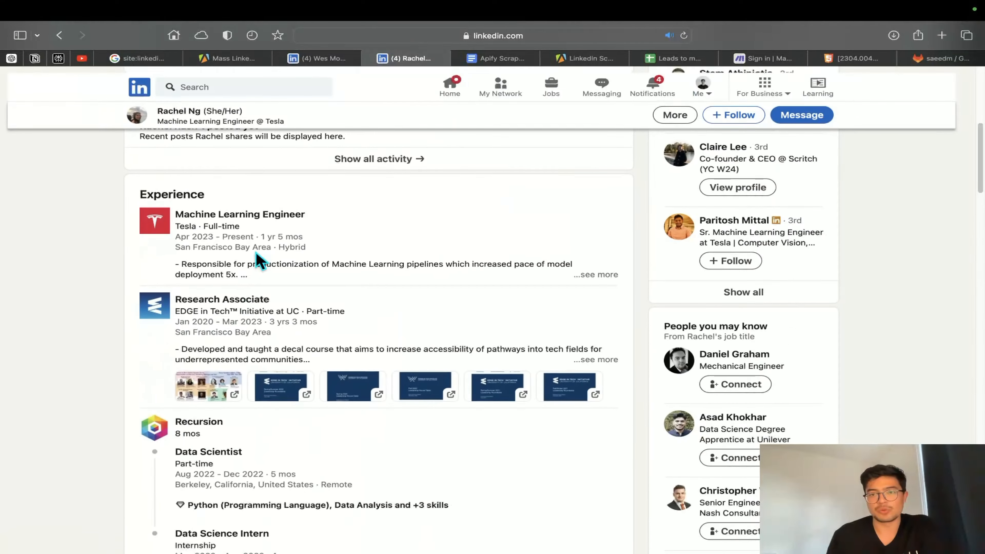
{"action": "scroll", "coordinate": [297, 290], "scroll_direction": "up", "scroll_amount": 1}
{"action": "scroll", "coordinate": [301, 299], "scroll_direction": "up", "scroll_amount": 10}
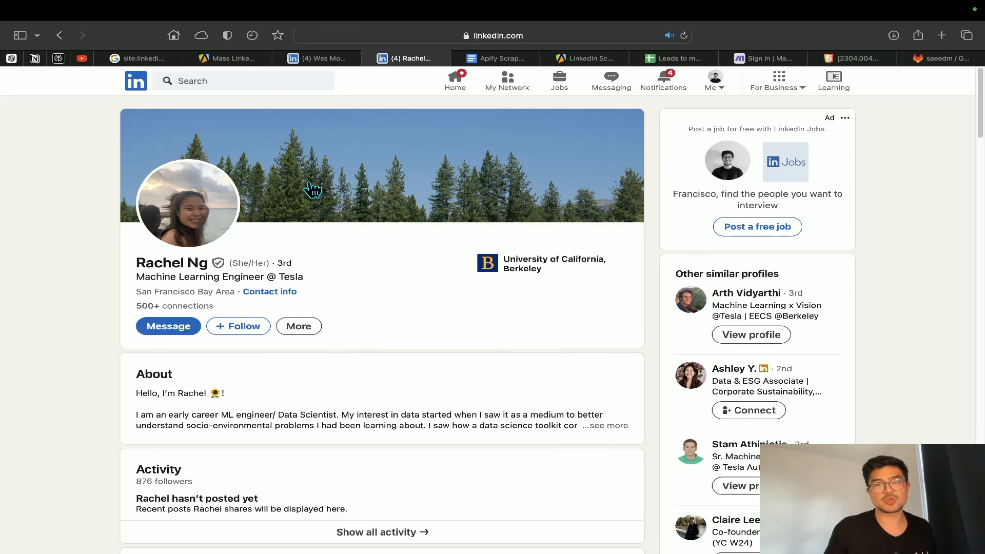
{"action": "left_click", "coordinate": [243, 61]}
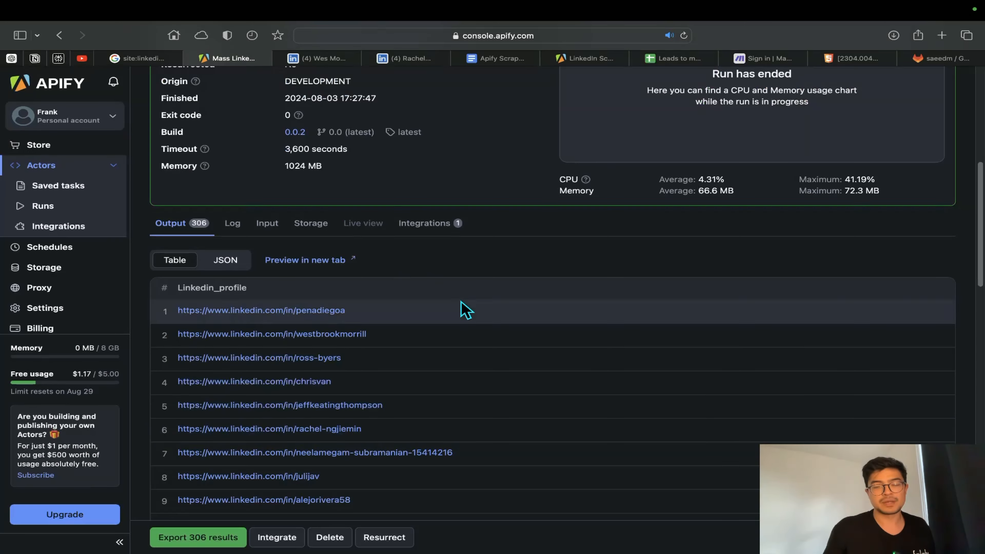
Go to the console from the Apify homepage, start developing a new actor and find the Start with Python template
{"action": "scroll", "coordinate": [462, 308], "scroll_direction": "up", "scroll_amount": 10}
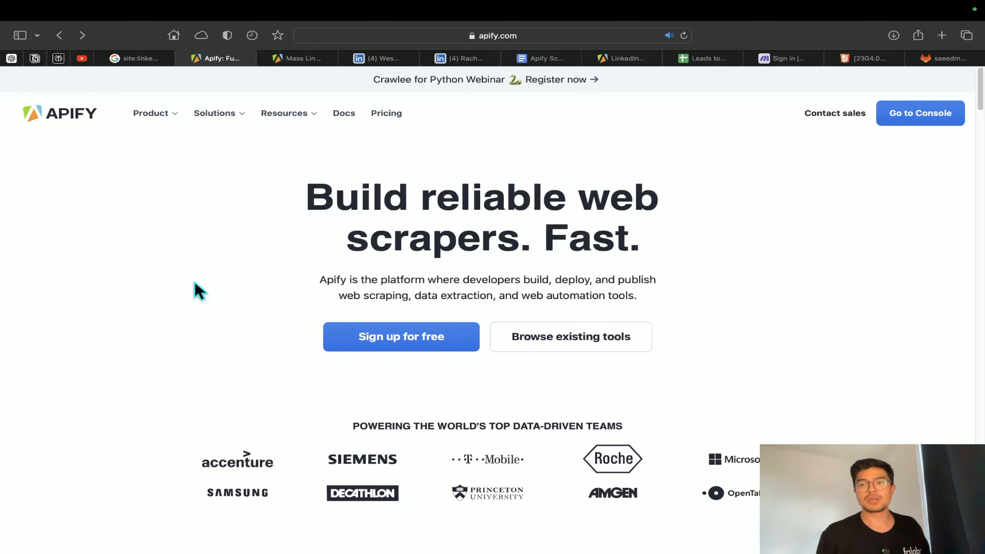
{"action": "left_click", "coordinate": [942, 116]}
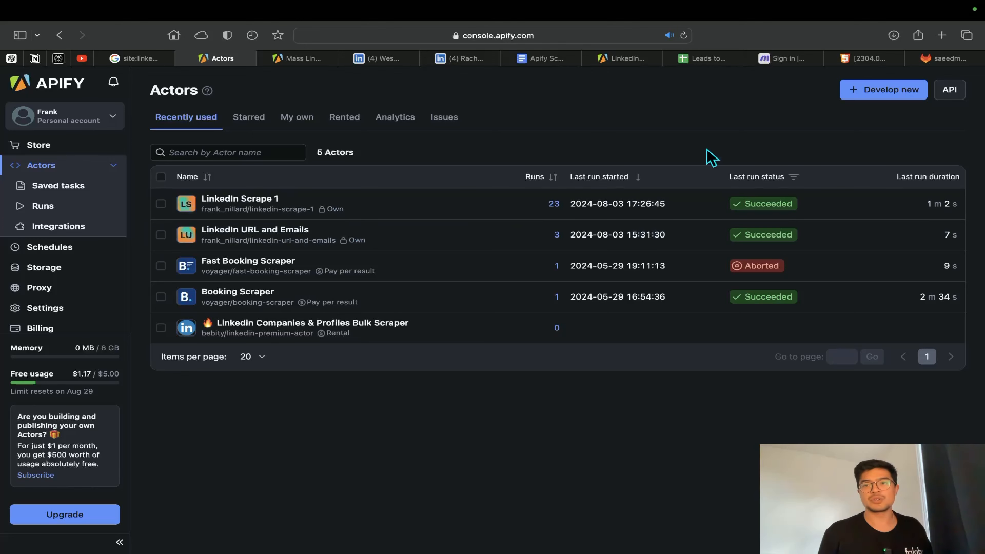
{"action": "left_click", "coordinate": [896, 96]}
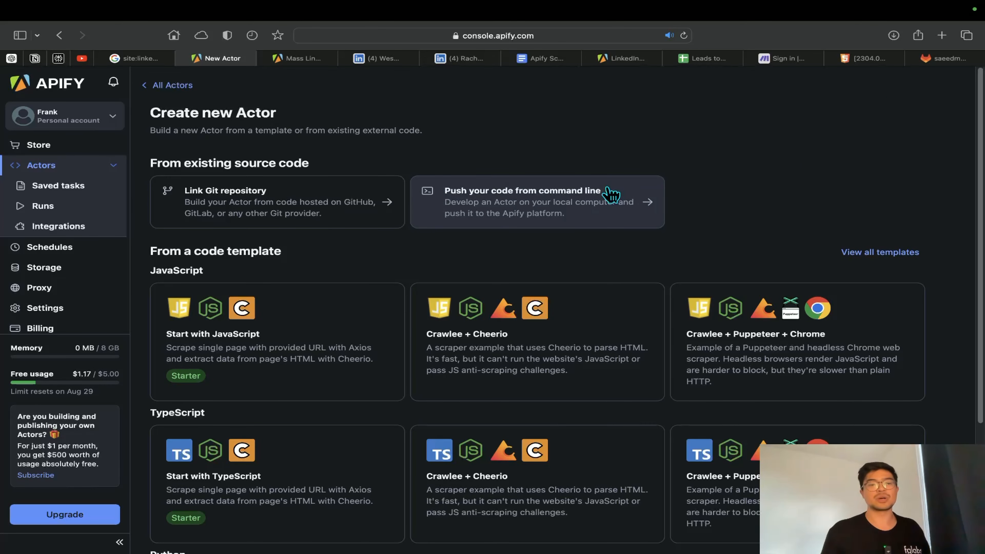
{"action": "scroll", "coordinate": [547, 285], "scroll_direction": "down", "scroll_amount": 5}
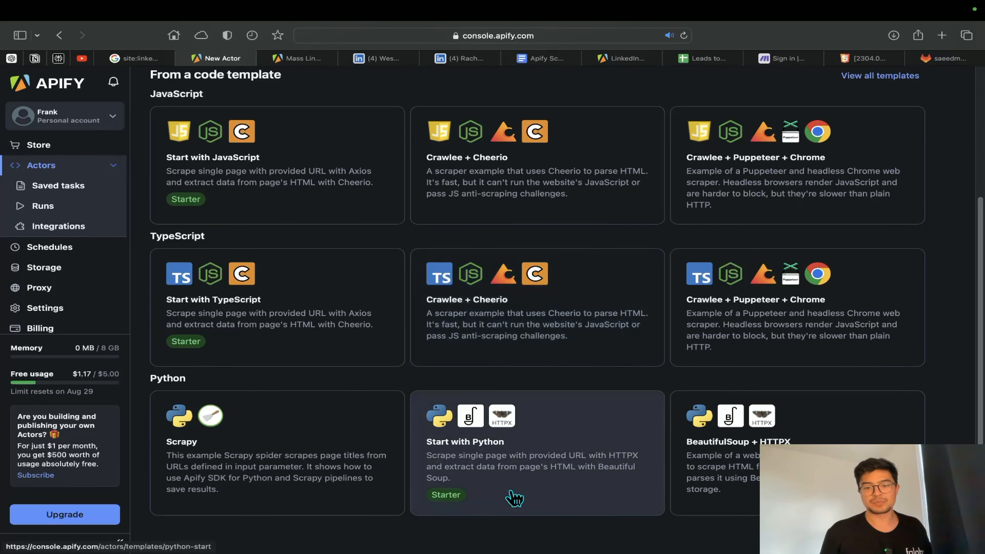
{"action": "scroll", "coordinate": [561, 513], "scroll_direction": "up", "scroll_amount": 5}
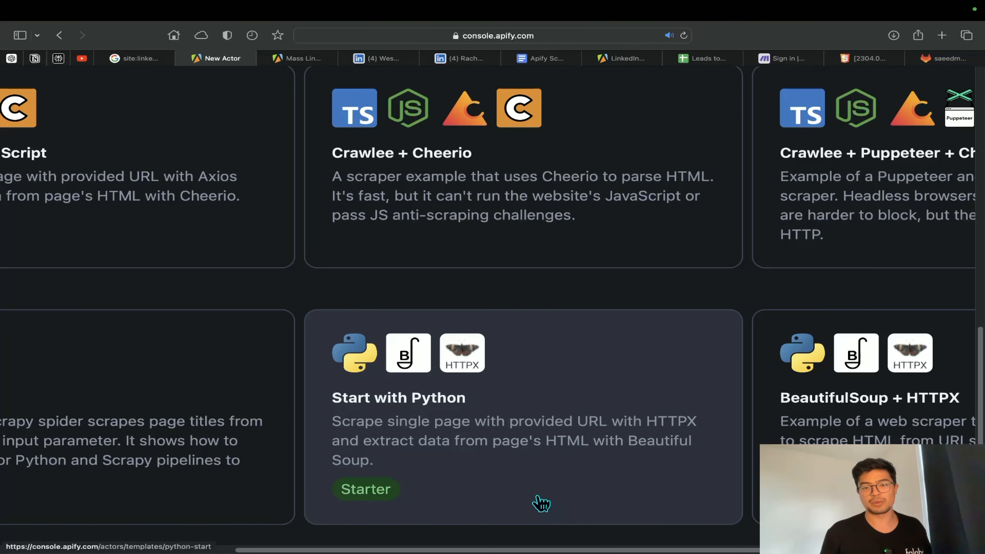
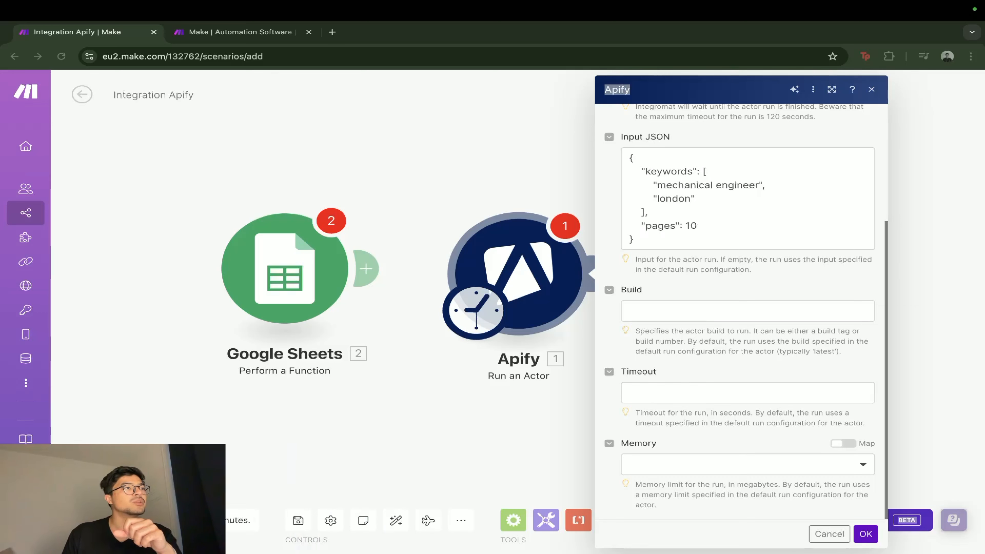
Confirm the Run an Actor module's settings and delete the Google Sheets module from the scenario
{"action": "left_click", "coordinate": [865, 534]}
{"action": "right_click", "coordinate": [282, 257]}
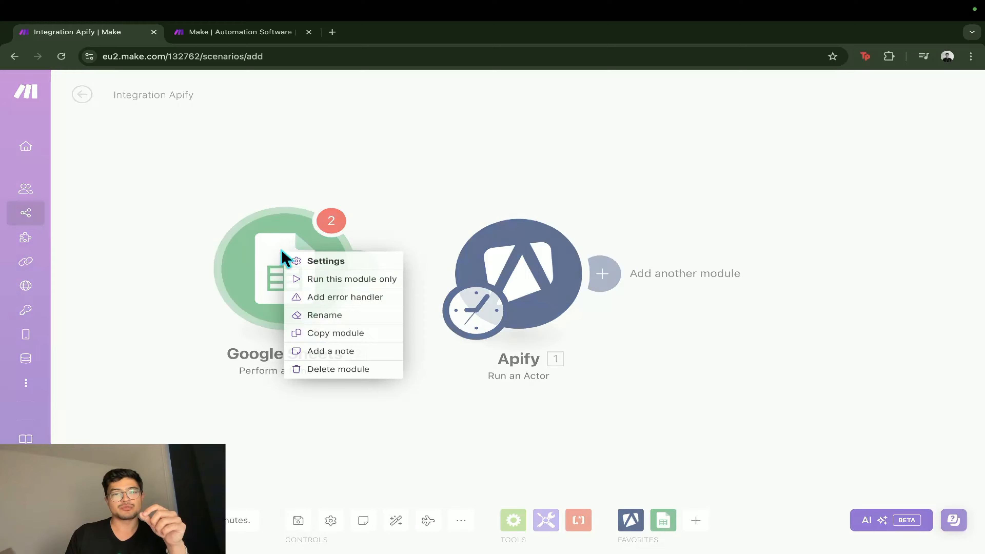
{"action": "left_click", "coordinate": [346, 370]}
{"action": "left_click_drag", "start_coordinate": [673, 399], "coordinate": [544, 393]}
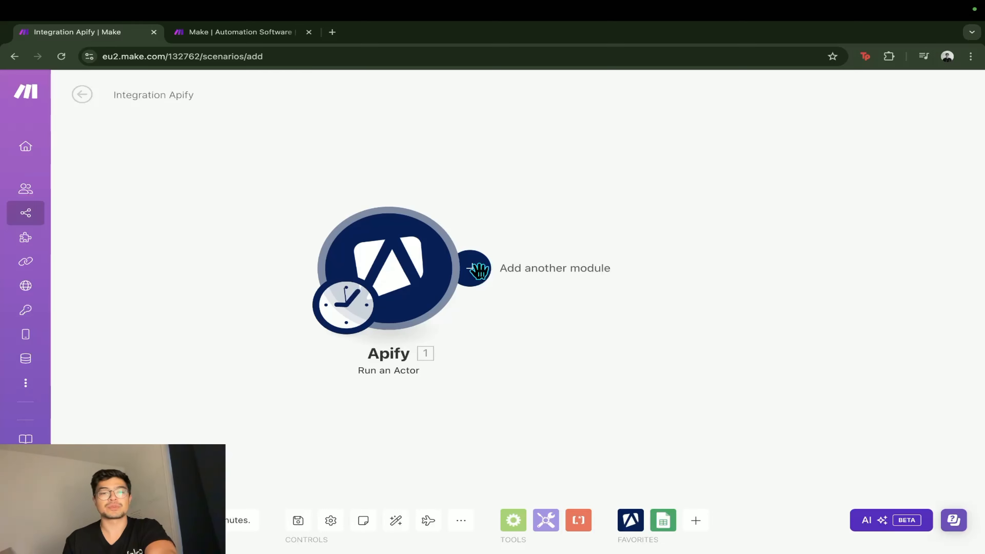
Switch to the Apify console, view the list of datasets in its storage and return to the Make scenario
{"action": "key", "text": "ctrl+Left"}
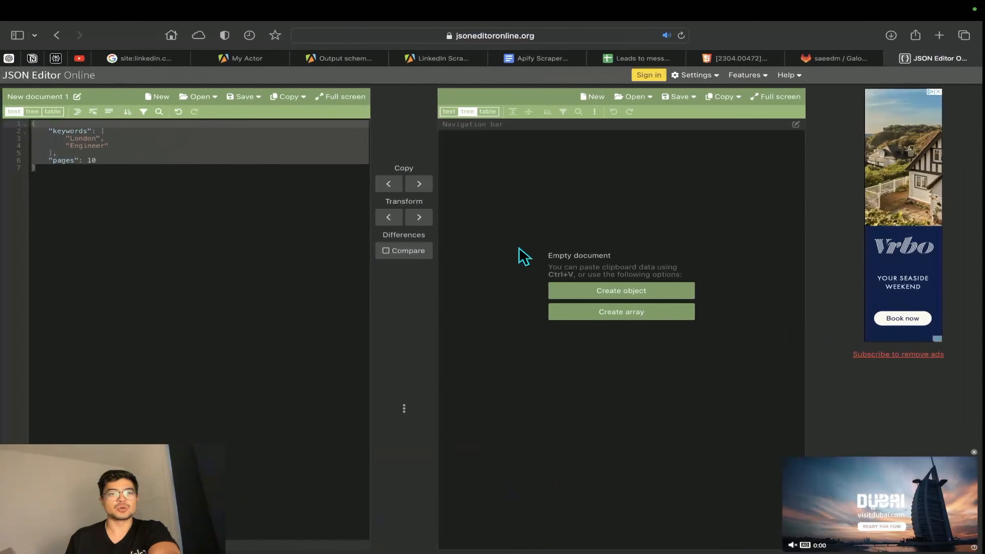
{"action": "left_click", "coordinate": [249, 59]}
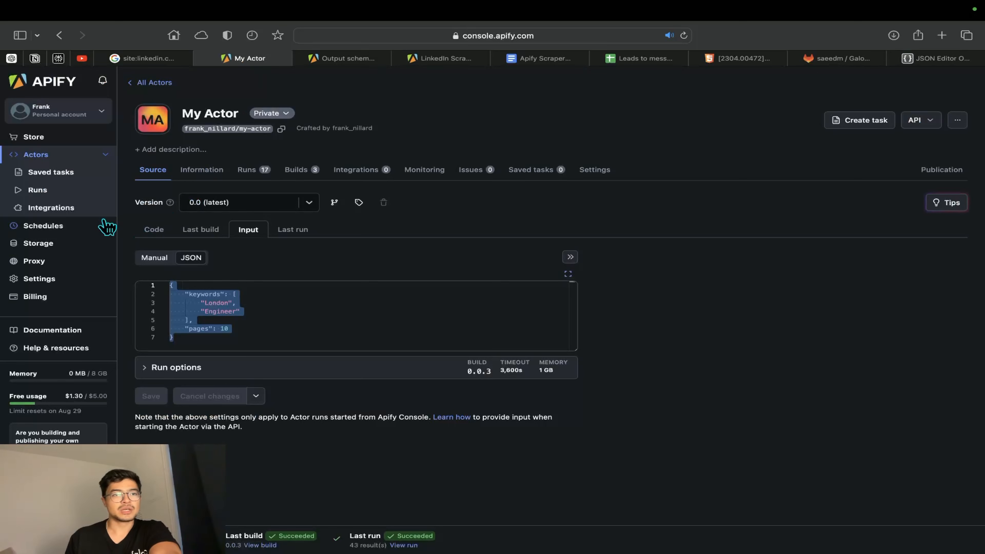
{"action": "left_click", "coordinate": [37, 244]}
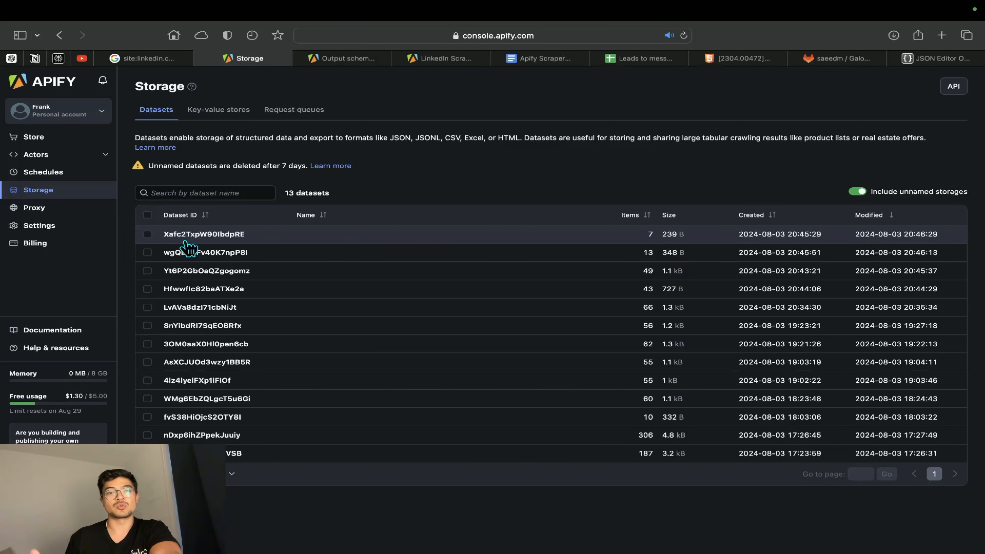
{"action": "key", "text": "ctrl+Right"}
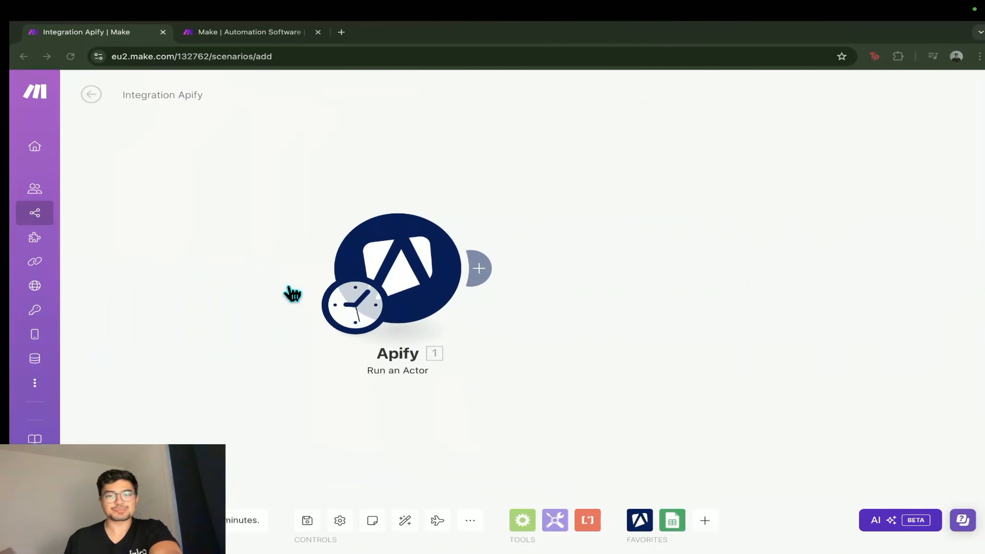
Add an Apify Get Dataset Items module after the Run an Actor module
{"action": "left_click", "coordinate": [472, 276]}
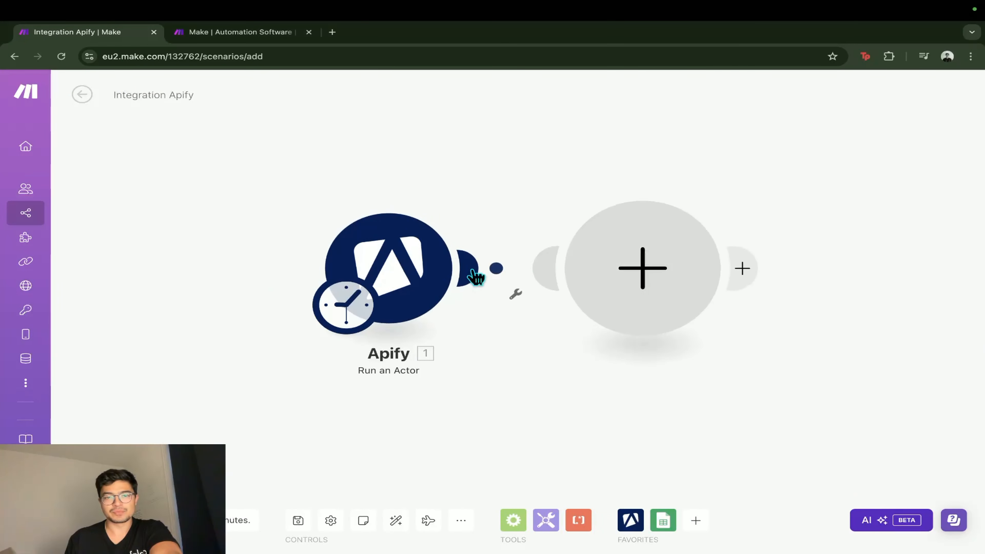
{"action": "left_click", "coordinate": [772, 190]}
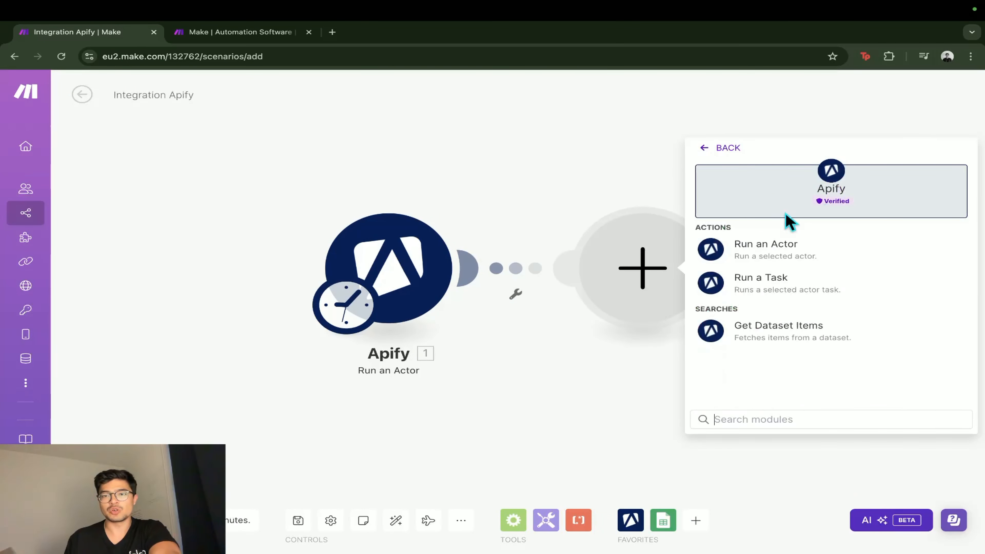
{"action": "left_click", "coordinate": [794, 328]}
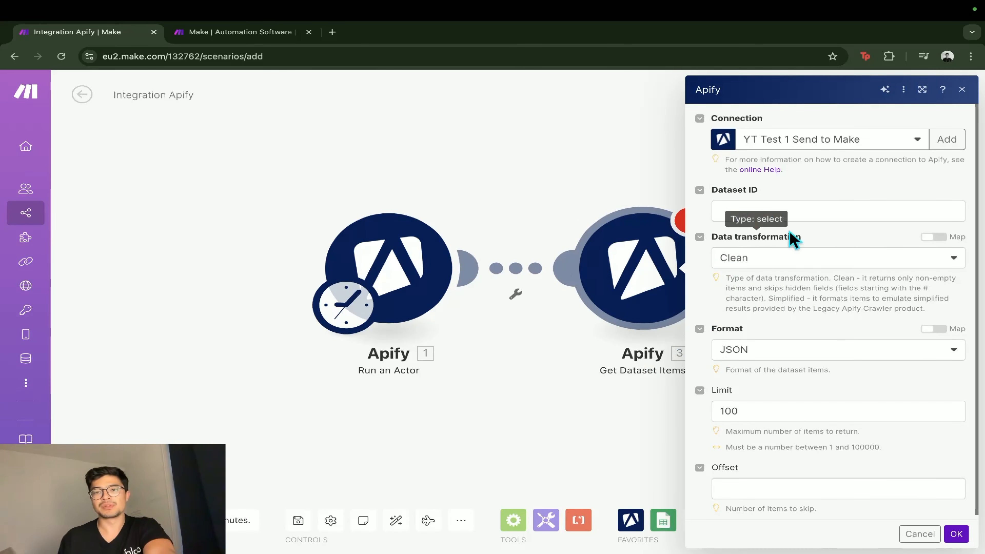
Map the Dataset ID of the Get Dataset Items module to defaultDatasetId from the Run an Actor module
{"action": "left_click", "coordinate": [793, 202]}
{"action": "left_click", "coordinate": [789, 216]}
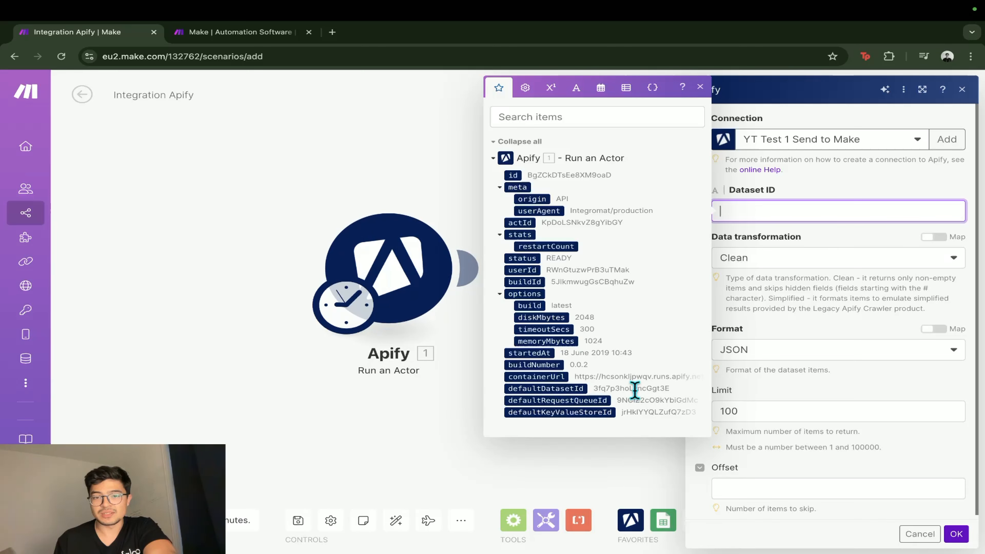
{"action": "left_click", "coordinate": [551, 388]}
{"action": "left_click", "coordinate": [551, 388]}
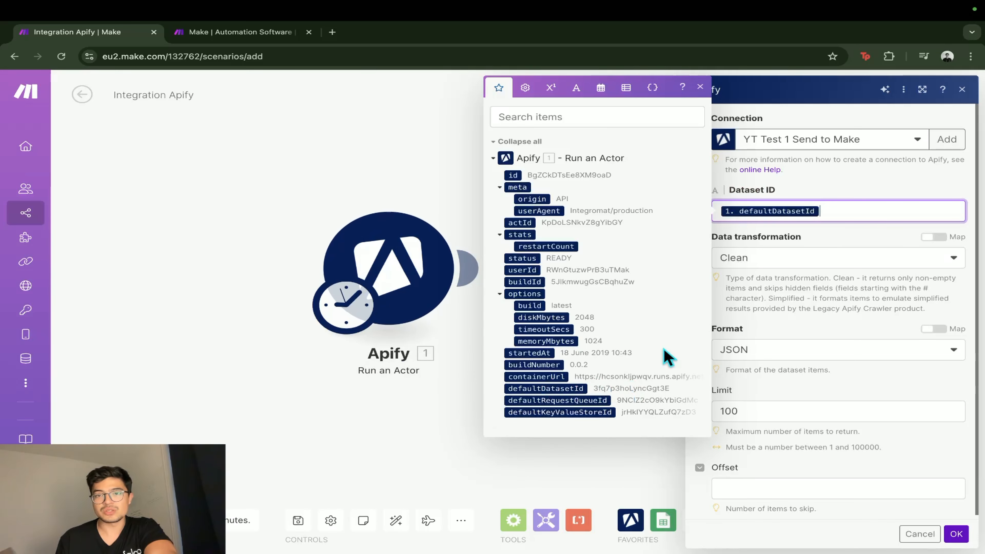
{"action": "left_click", "coordinate": [828, 243]}
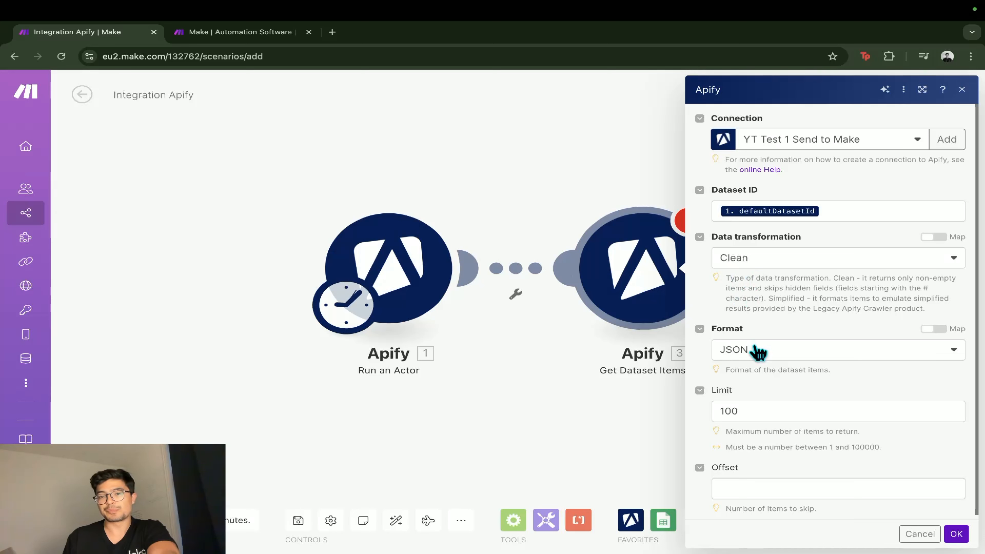
Keep JSON as the dataset format, set the item limit to 1000 and confirm the module's settings
{"action": "left_click", "coordinate": [738, 354]}
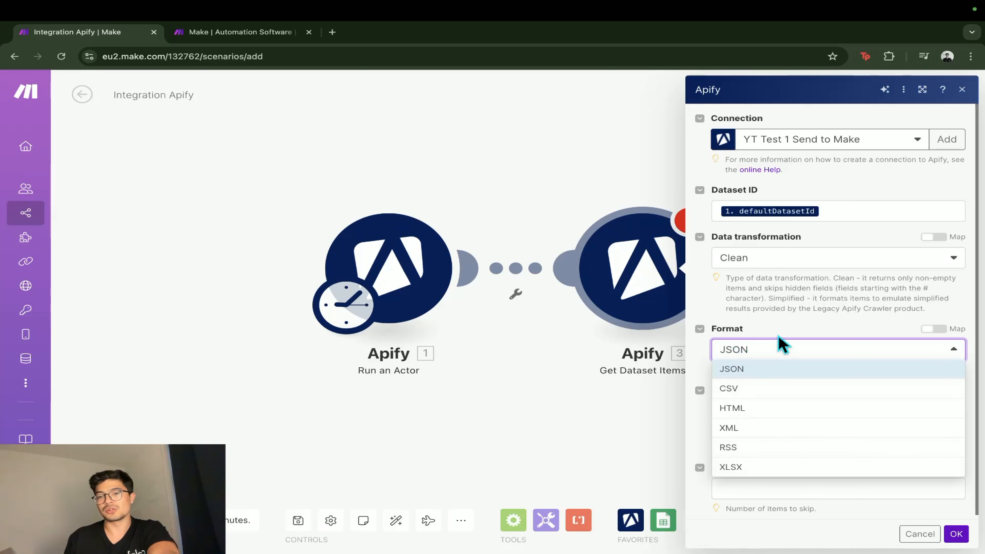
{"action": "left_click", "coordinate": [782, 345]}
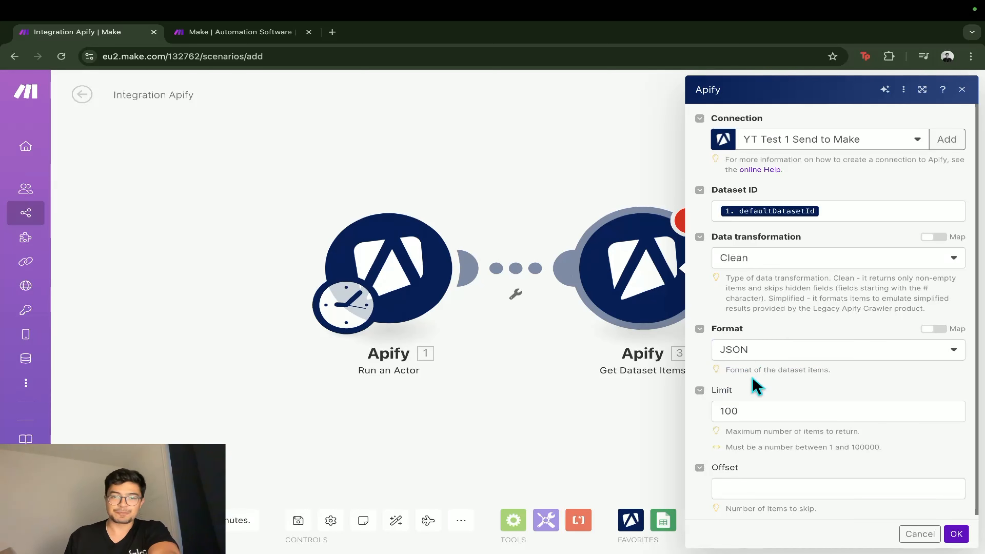
{"action": "scroll", "coordinate": [734, 407], "scroll_direction": "down", "scroll_amount": 1}
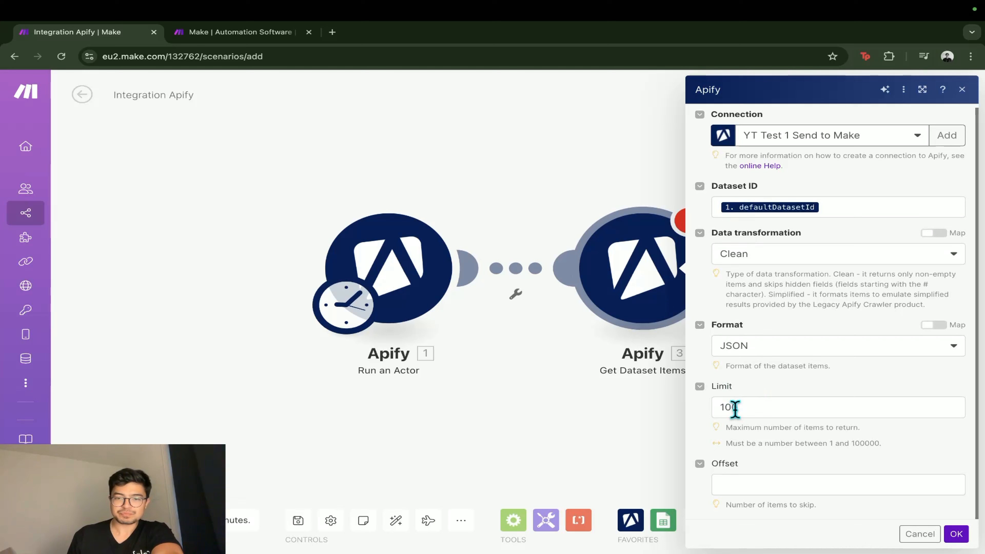
{"action": "left_click", "coordinate": [750, 407]}
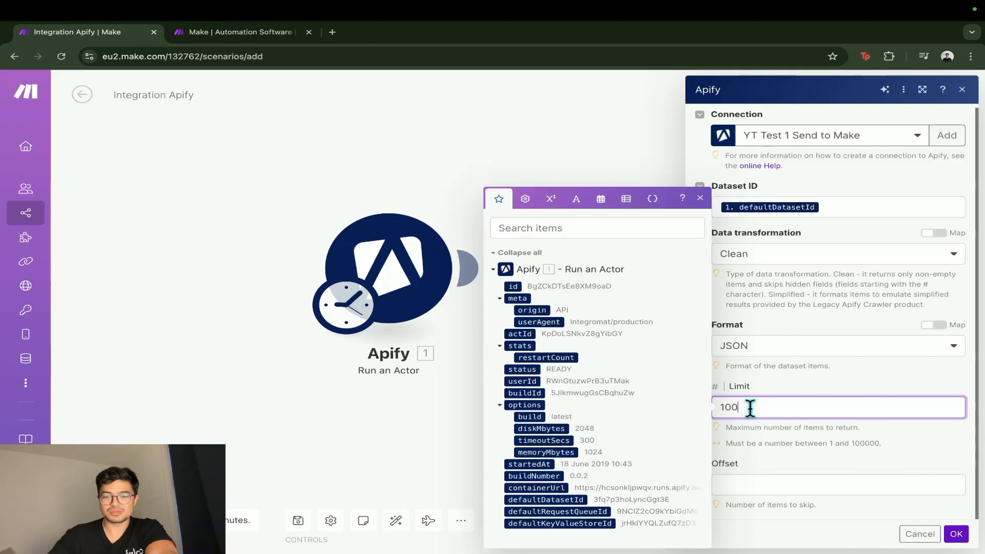
{"action": "left_click", "coordinate": [795, 384]}
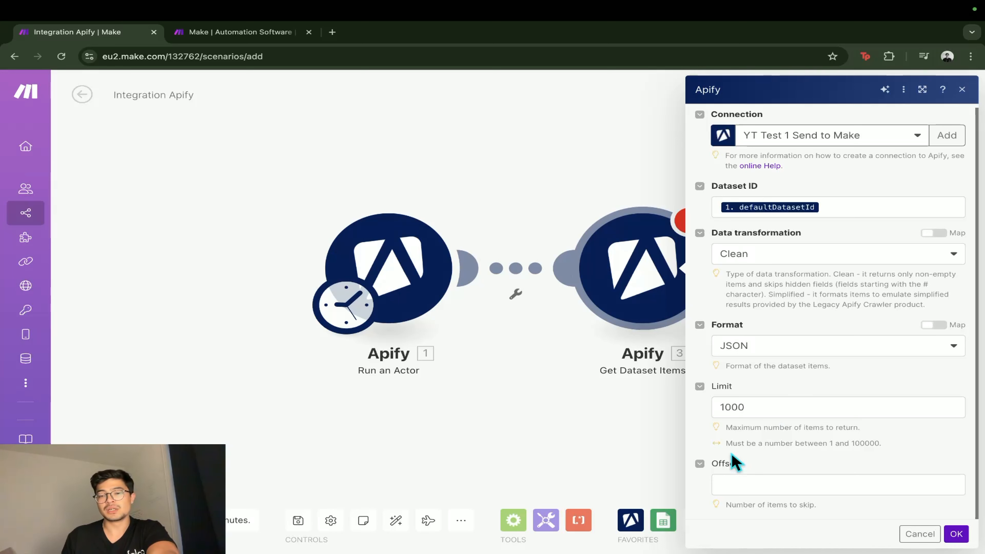
{"action": "left_click", "coordinate": [955, 534]}
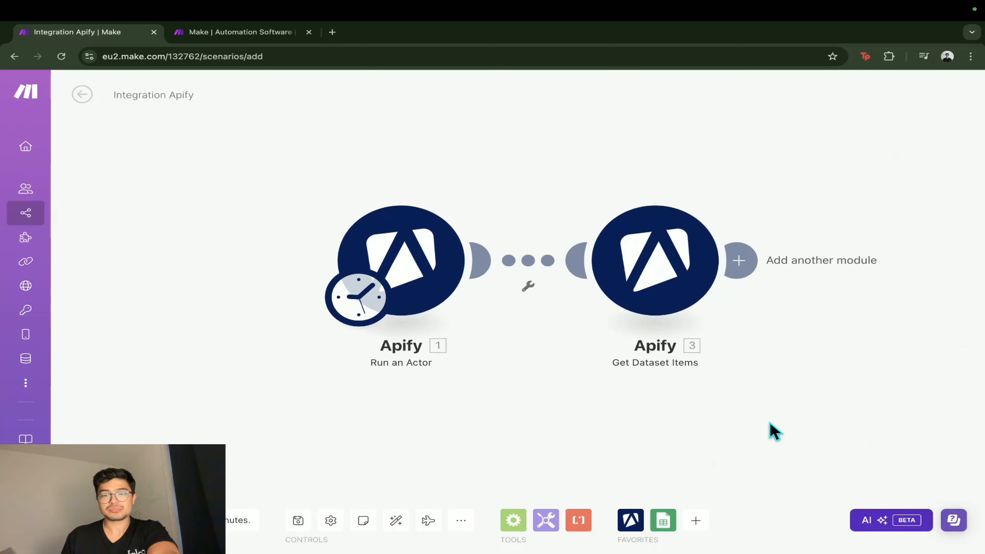
Save the scenario and run it once
{"action": "left_click", "coordinate": [642, 312]}
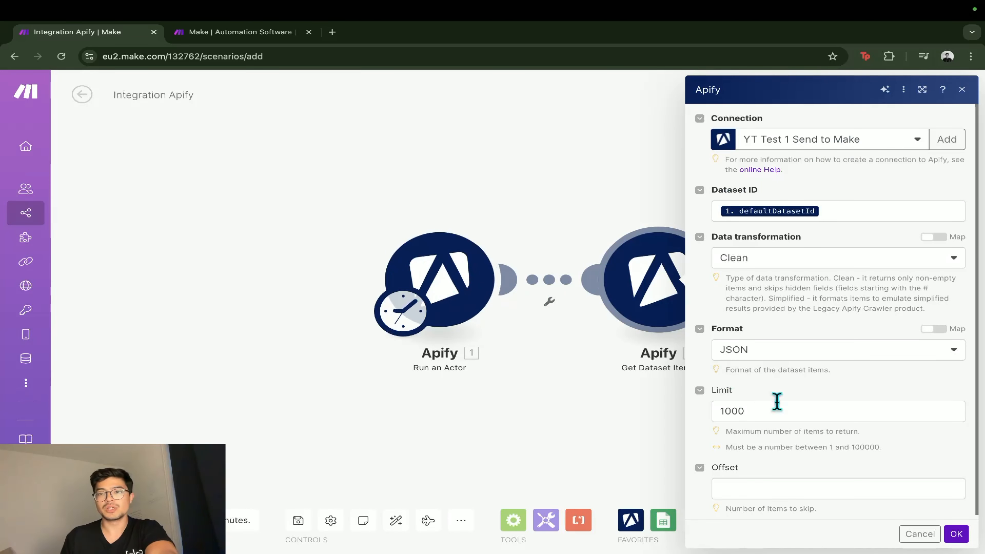
{"action": "left_click", "coordinate": [956, 534]}
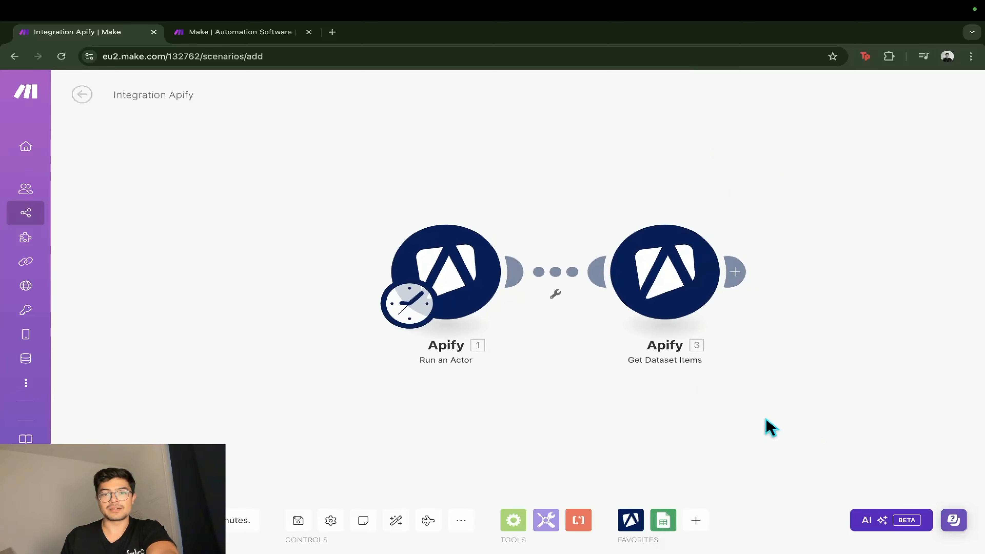
{"action": "left_click", "coordinate": [298, 520]}
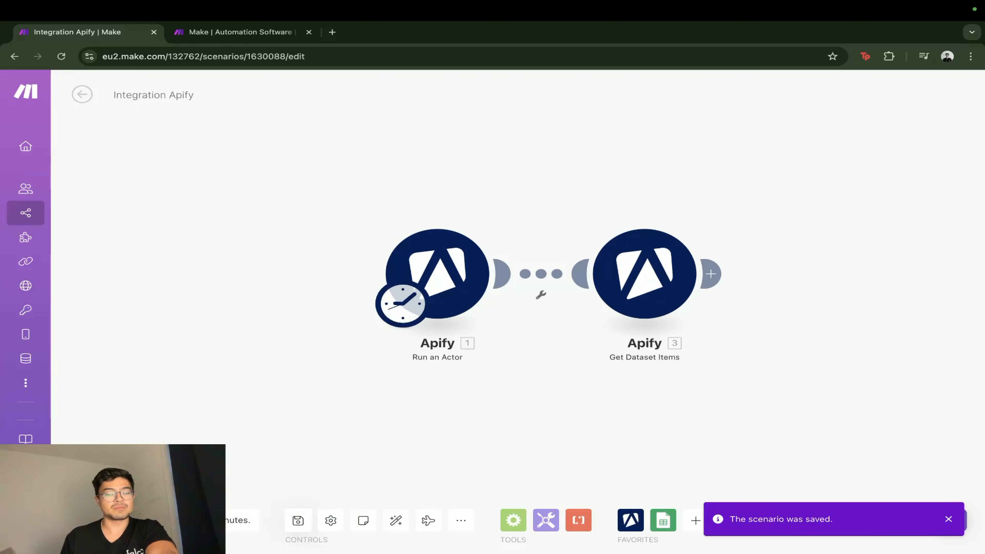
{"action": "left_click", "coordinate": [92, 487]}
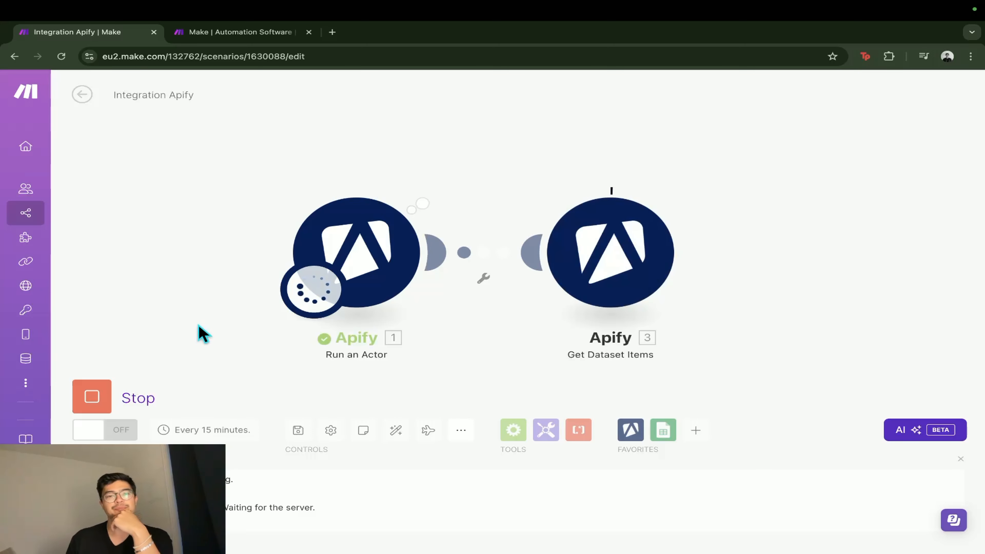
Open the output of the Get Dataset Items module and check the LinkedIn profile links in its first five bundles
{"action": "left_click", "coordinate": [691, 187]}
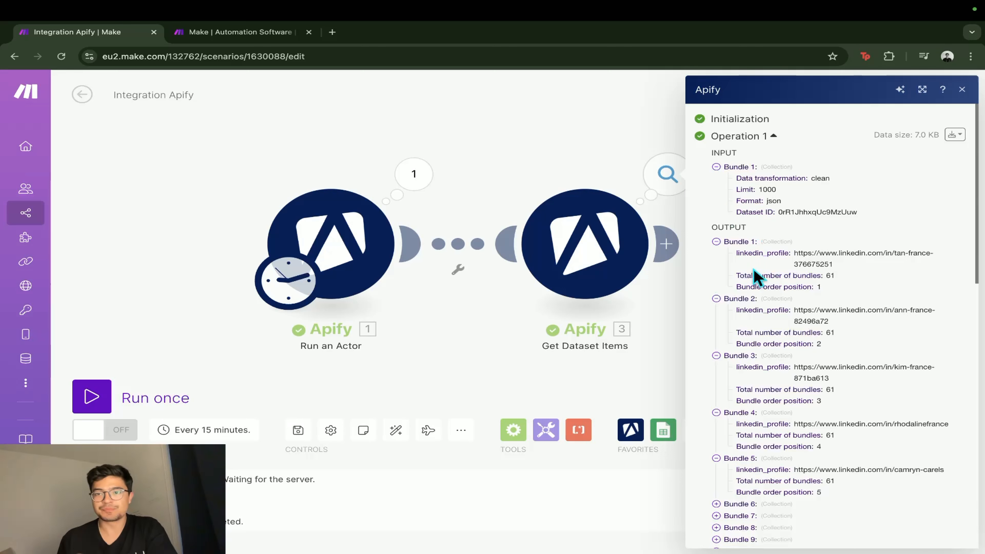
{"action": "left_click_drag", "start_coordinate": [792, 253], "coordinate": [893, 348]}
{"action": "scroll", "coordinate": [894, 353], "scroll_direction": "down", "scroll_amount": 1}
{"action": "scroll", "coordinate": [893, 352], "scroll_direction": "down", "scroll_amount": 2}
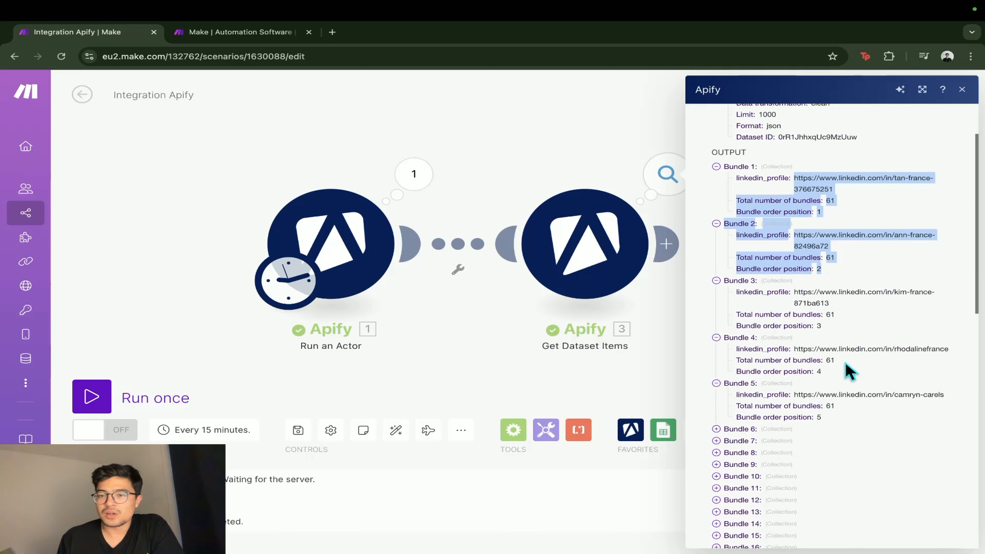
{"action": "left_click_drag", "start_coordinate": [794, 349], "coordinate": [900, 359]}
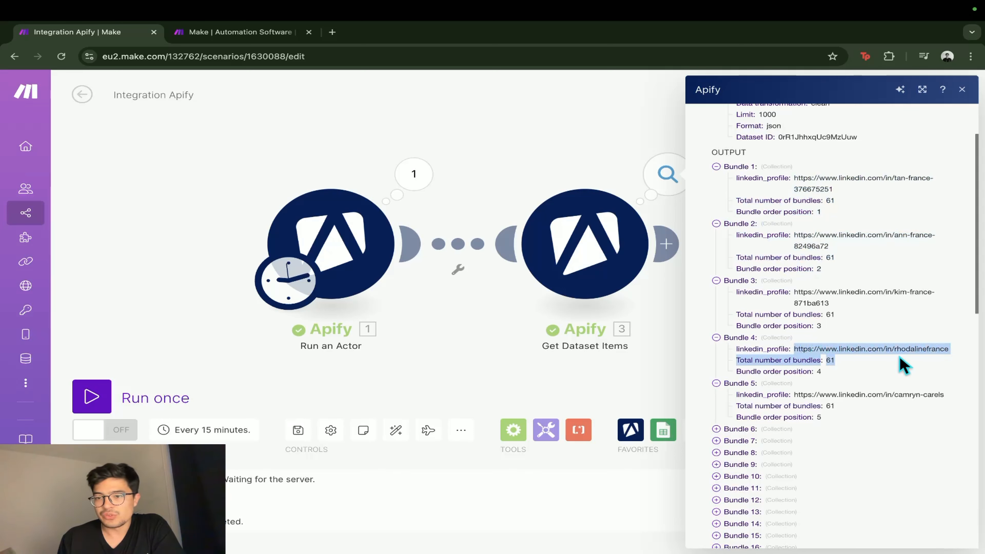
{"action": "scroll", "coordinate": [853, 376], "scroll_direction": "down", "scroll_amount": 2}
Expand output bundles 6, 7, 8, 9 and 12, examine their LinkedIn profile links and close the output
{"action": "left_click", "coordinate": [748, 374]}
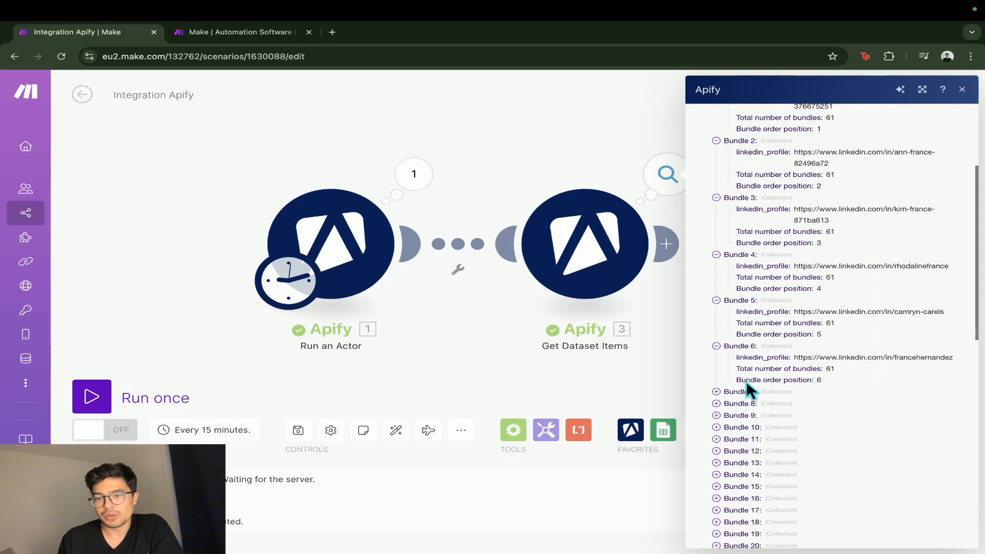
{"action": "left_click", "coordinate": [744, 392]}
{"action": "scroll", "coordinate": [742, 400], "scroll_direction": "down", "scroll_amount": 4}
{"action": "left_click", "coordinate": [743, 278]}
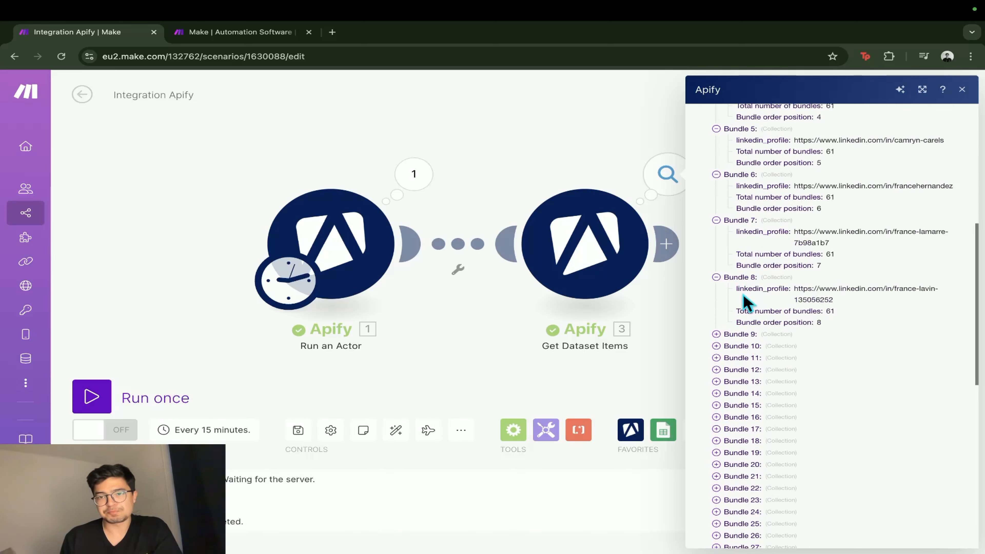
{"action": "left_click", "coordinate": [742, 336]}
{"action": "left_click", "coordinate": [739, 404]}
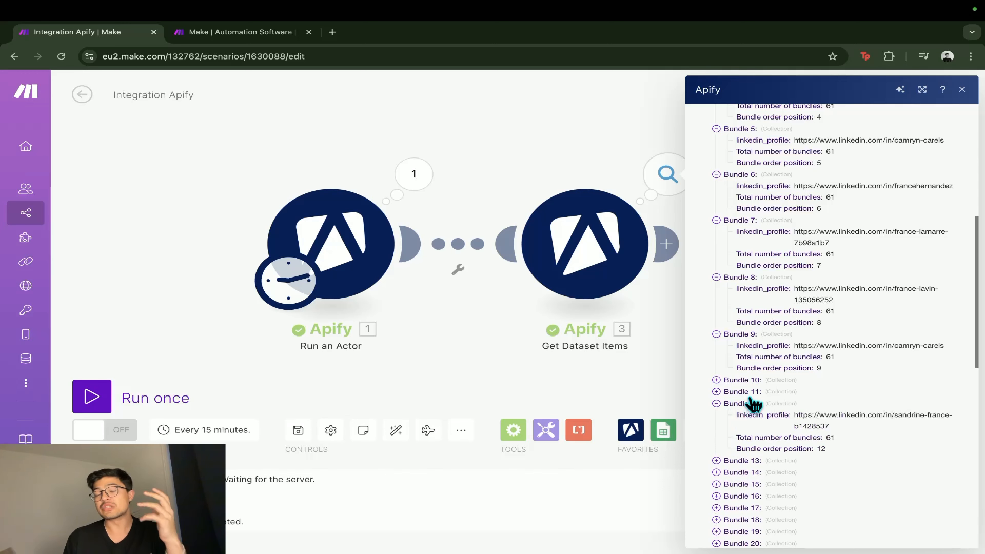
{"action": "scroll", "coordinate": [753, 404], "scroll_direction": "down", "scroll_amount": 6}
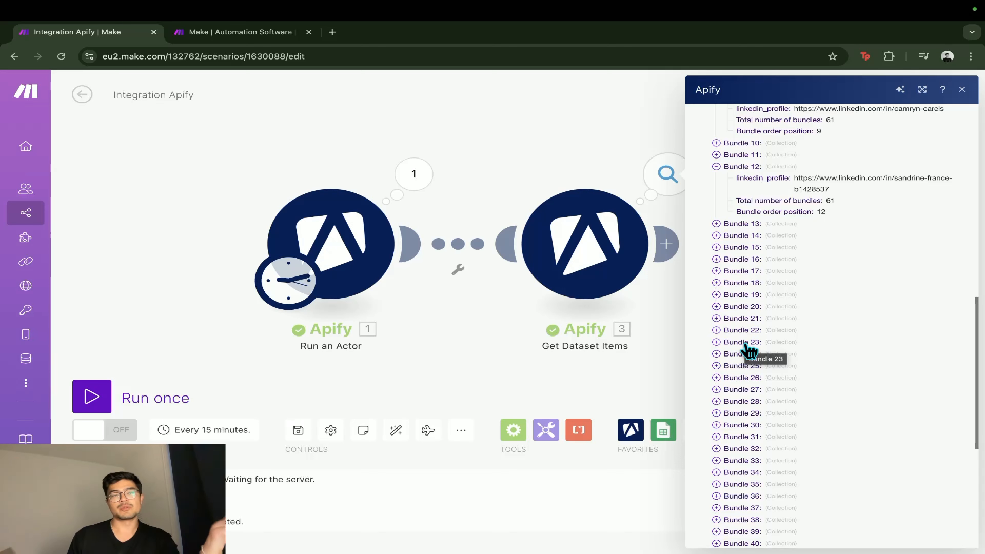
{"action": "scroll", "coordinate": [748, 351], "scroll_direction": "up", "scroll_amount": 15}
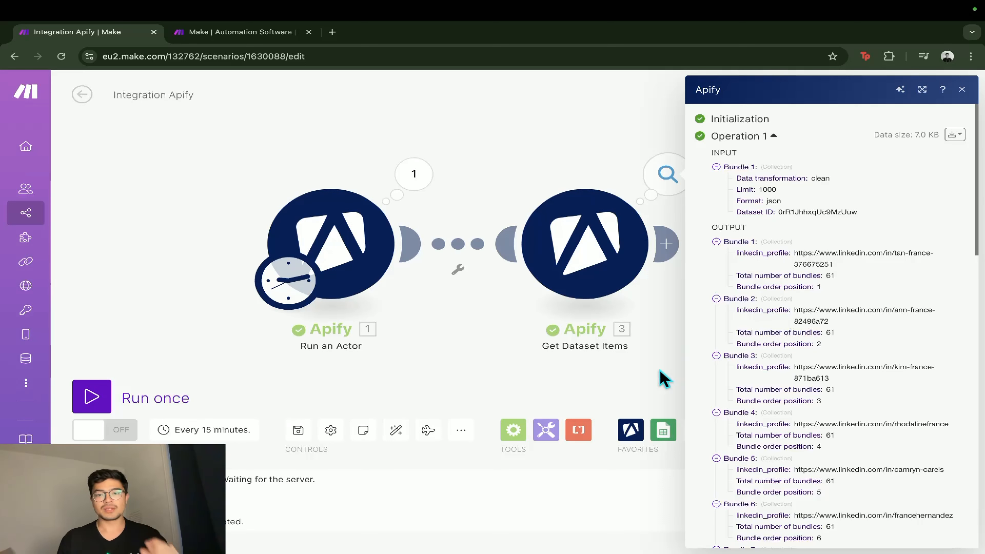
{"action": "left_click", "coordinate": [659, 380]}
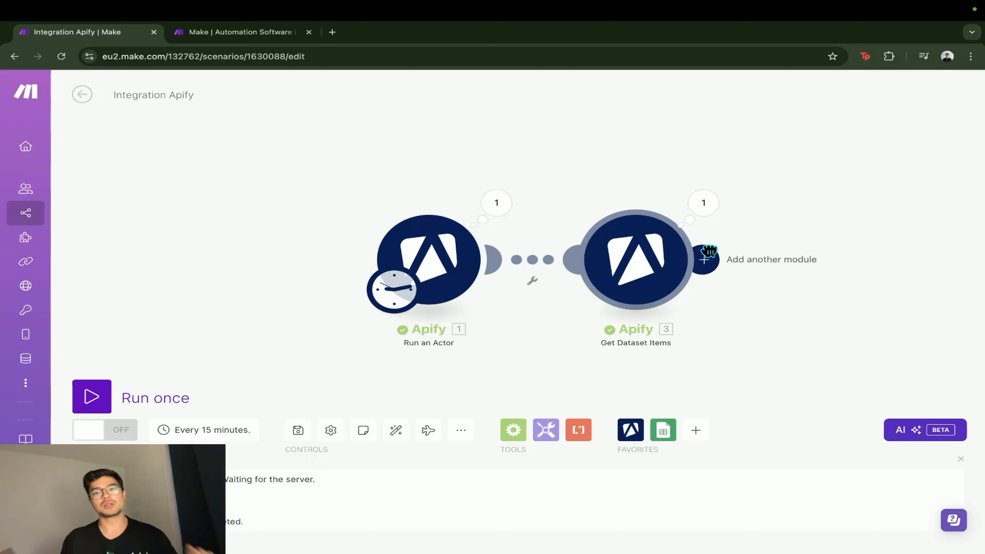
Search the modules for "open" and add an OpenAI Create a Completion module after Get Dataset Items
{"action": "left_click", "coordinate": [702, 259]}
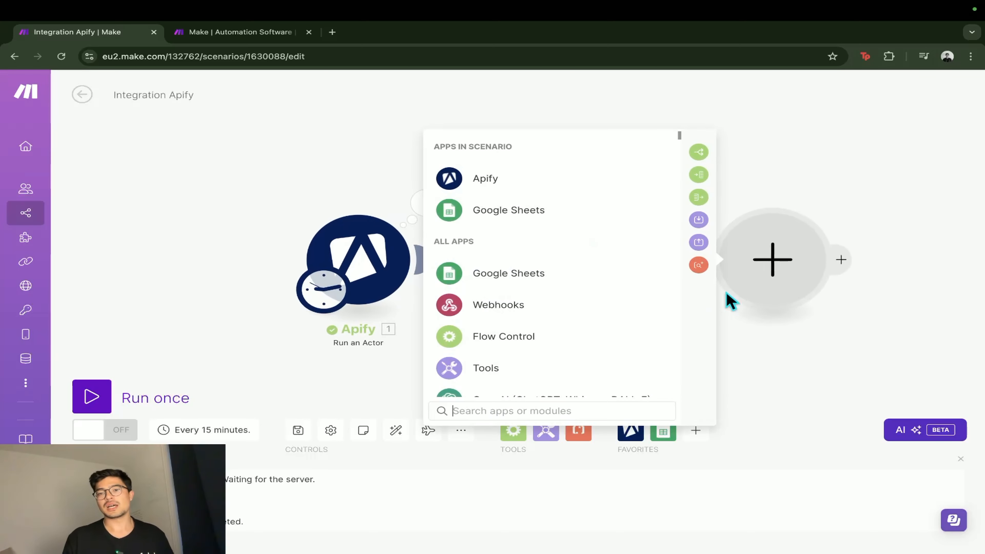
{"action": "left_click", "coordinate": [523, 411]}
{"action": "type", "text": "open"}
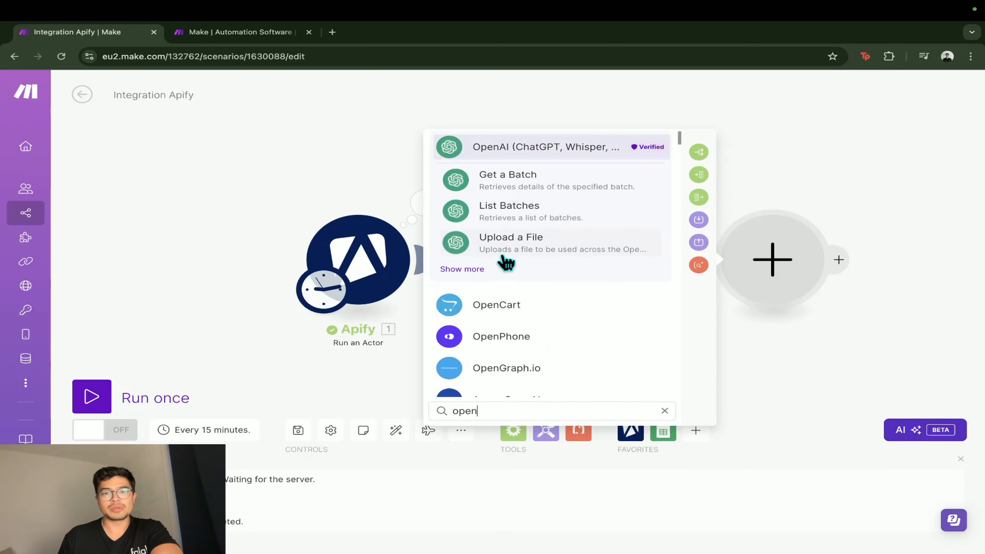
{"action": "left_click", "coordinate": [479, 267]}
{"action": "left_click", "coordinate": [567, 313]}
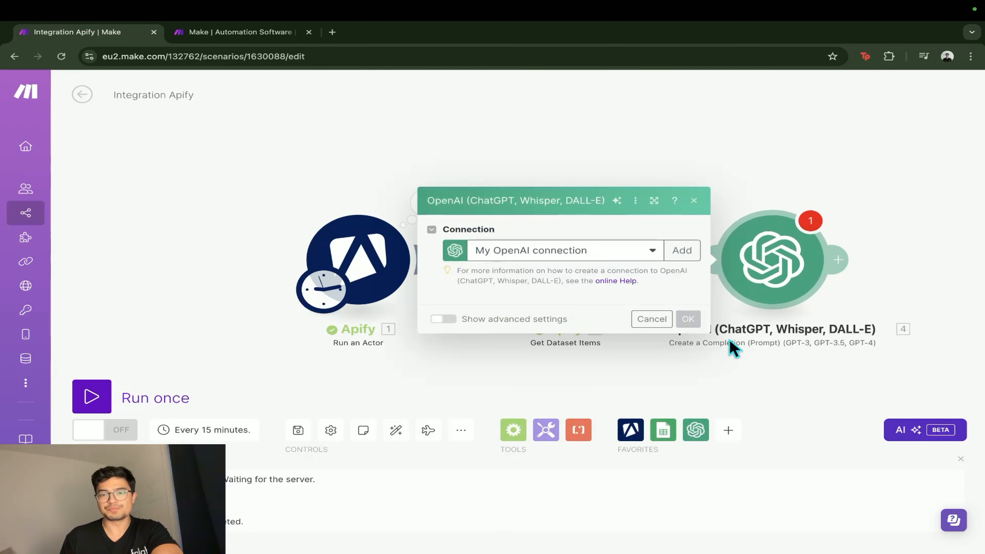
Set the OpenAI module's method to Create a Chat Completion (GPT Models) and its model to gpt-4o (system)
{"action": "left_click", "coordinate": [583, 212]}
{"action": "left_click", "coordinate": [583, 276]}
{"action": "left_click", "coordinate": [583, 261]}
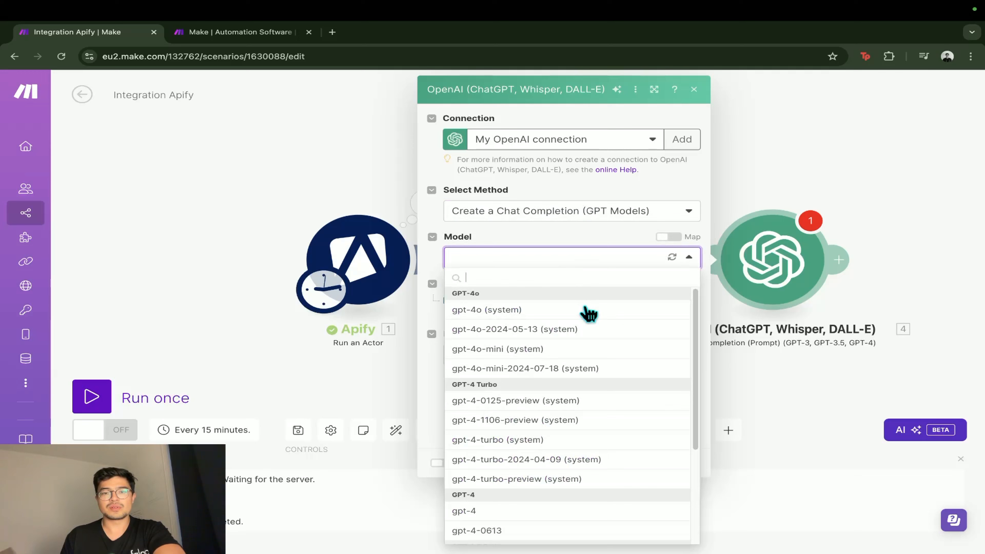
{"action": "left_click", "coordinate": [560, 311]}
Add a message with the User role and map linkedin_profile from Get Dataset Items as its content
{"action": "left_click", "coordinate": [539, 336]}
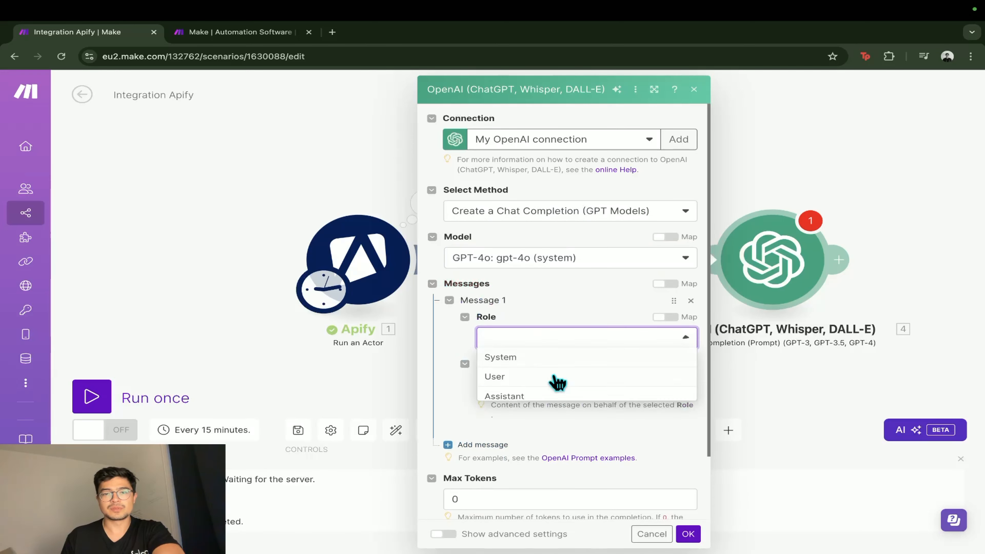
{"action": "left_click", "coordinate": [547, 376]}
{"action": "left_click", "coordinate": [547, 383]}
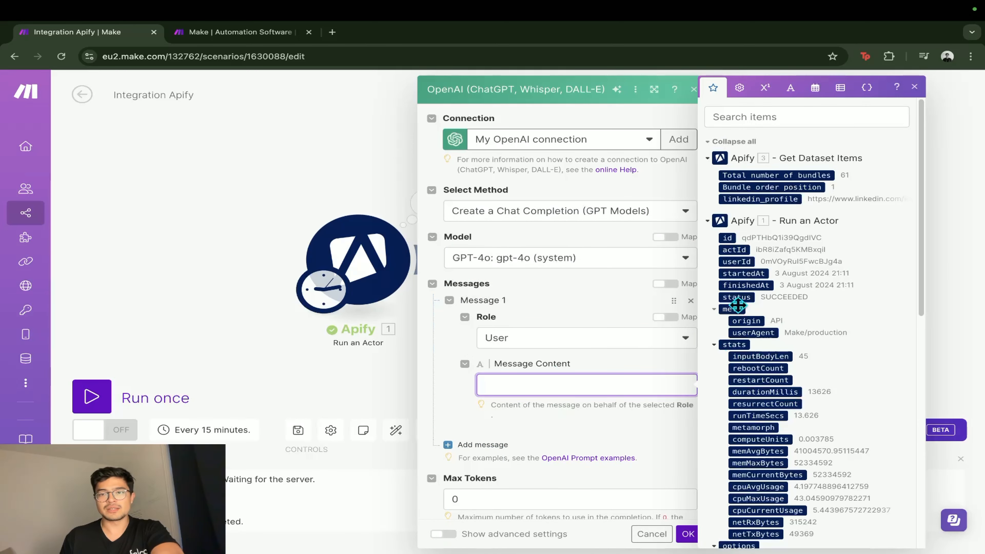
{"action": "scroll", "coordinate": [789, 332], "scroll_direction": "down", "scroll_amount": 2}
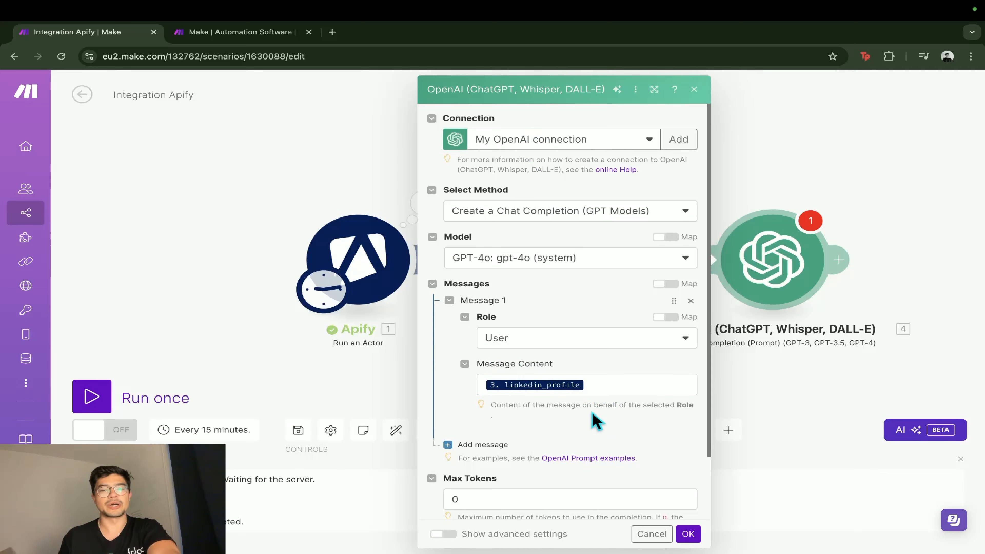
Add an empty second message to the OpenAI module, try to confirm the settings and close them
{"action": "left_click", "coordinate": [514, 446]}
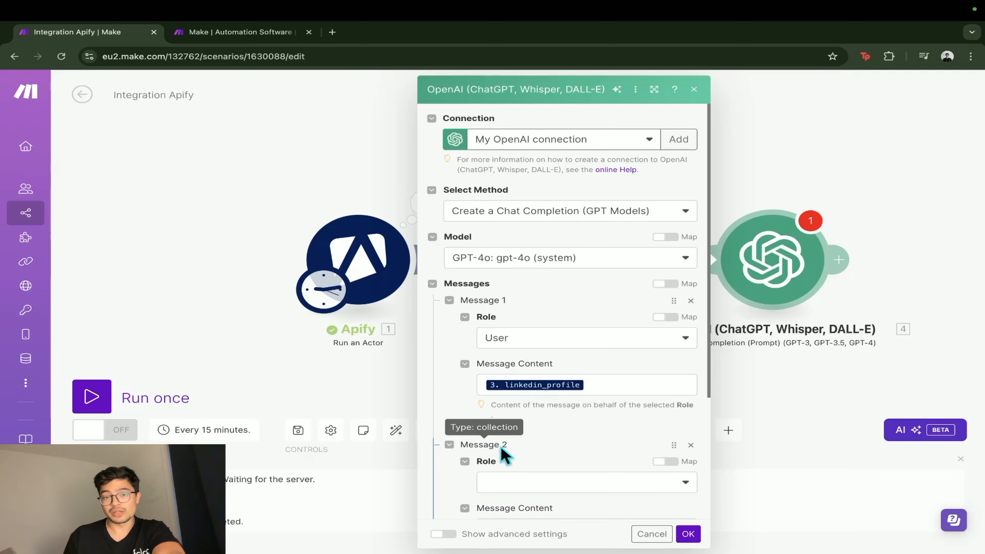
{"action": "scroll", "coordinate": [568, 450], "scroll_direction": "down", "scroll_amount": 2}
{"action": "left_click", "coordinate": [687, 534]}
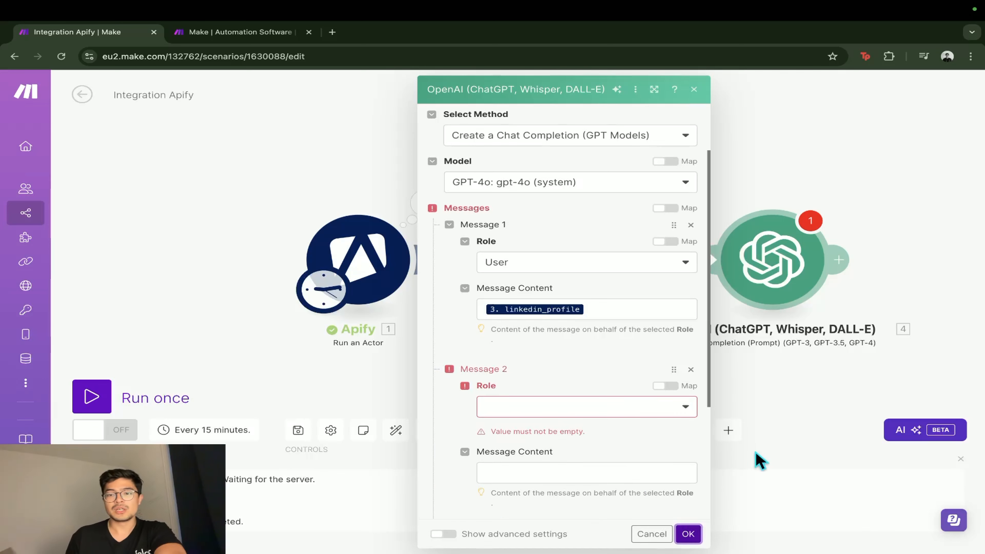
{"action": "left_click", "coordinate": [729, 516]}
Search the modules for "perplexity", add a Perplexity AI Create a Chat Completion module after OpenAI and cancel its settings
{"action": "left_click", "coordinate": [577, 252]}
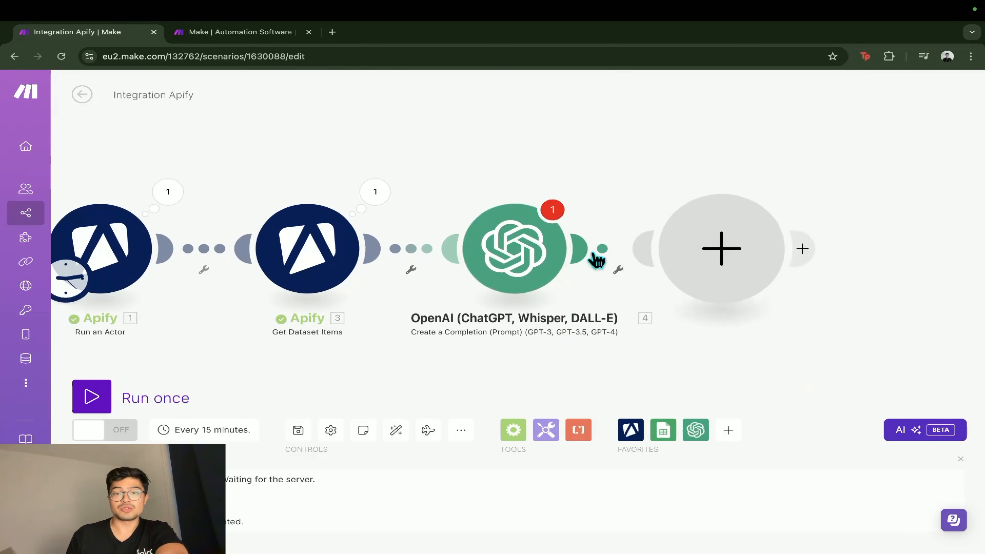
{"action": "type", "text": "perplexity"}
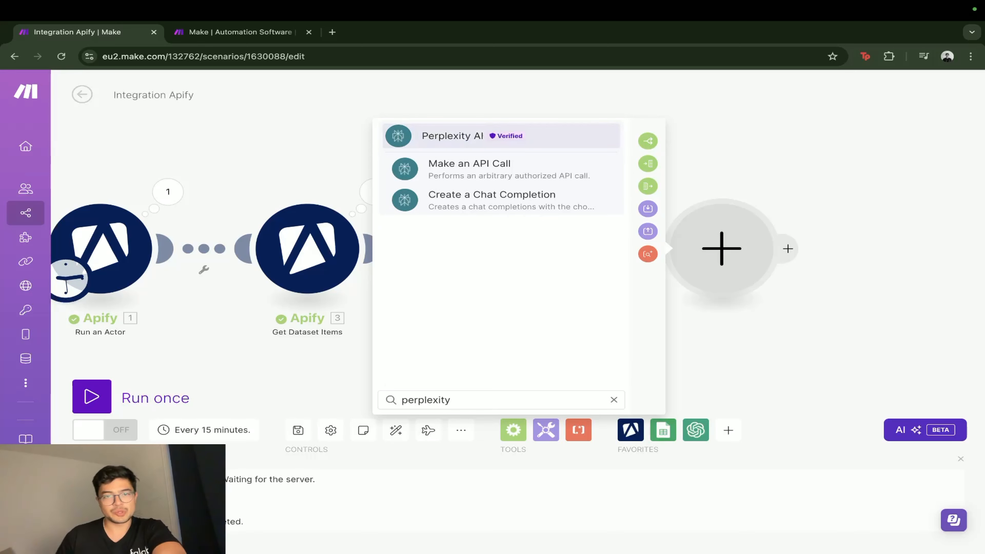
{"action": "left_click", "coordinate": [559, 209]}
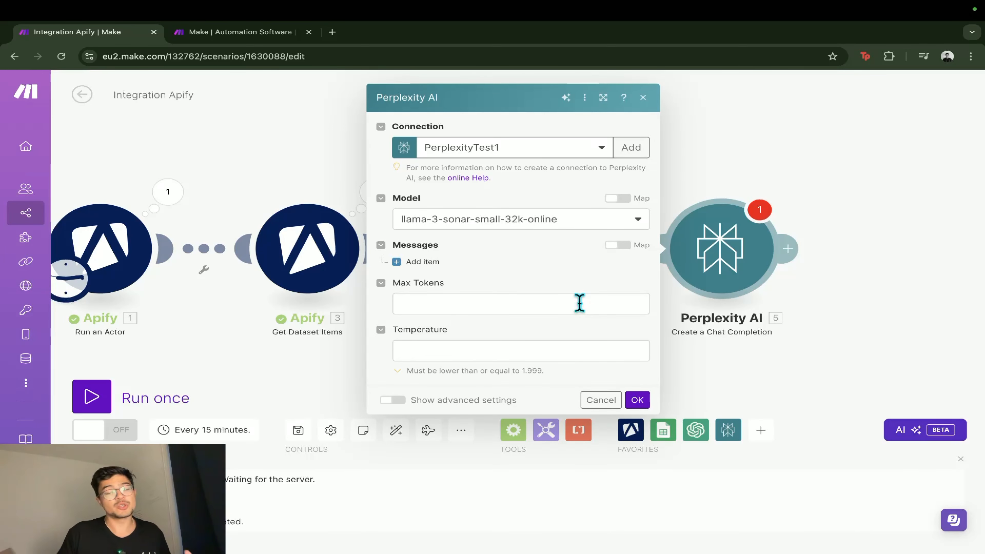
{"action": "left_click", "coordinate": [601, 399]}
Delete the OpenAI and Perplexity AI modules from the scenario
{"action": "right_click", "coordinate": [631, 258]}
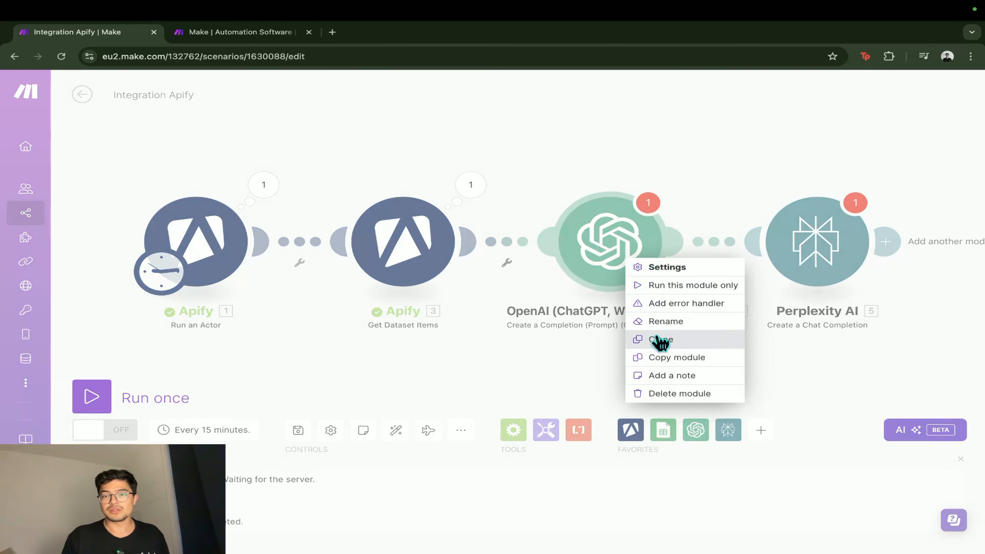
{"action": "right_click", "coordinate": [626, 268]}
{"action": "left_click", "coordinate": [660, 396]}
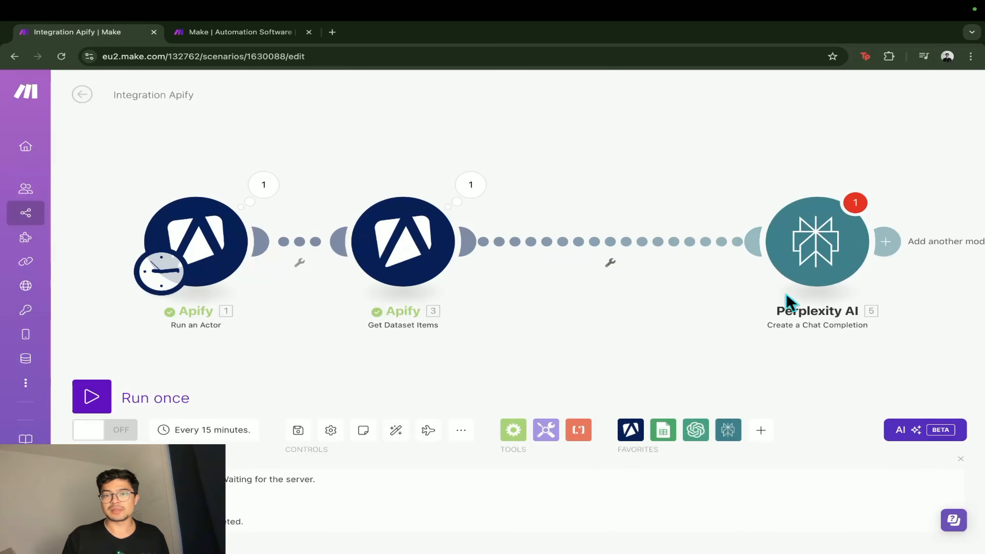
{"action": "left_click_drag", "start_coordinate": [810, 252], "coordinate": [688, 252]}
{"action": "right_click", "coordinate": [693, 254]}
{"action": "left_click", "coordinate": [714, 388]}
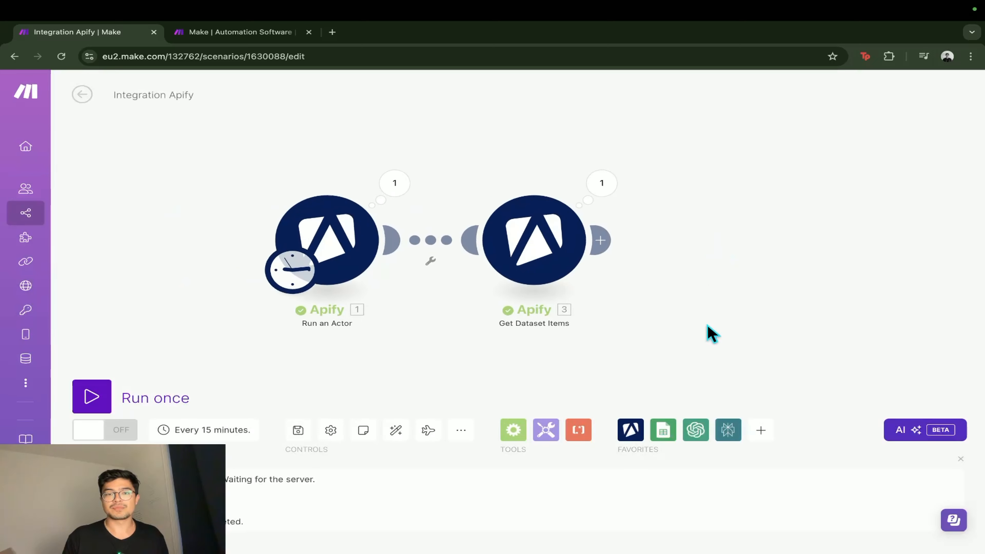